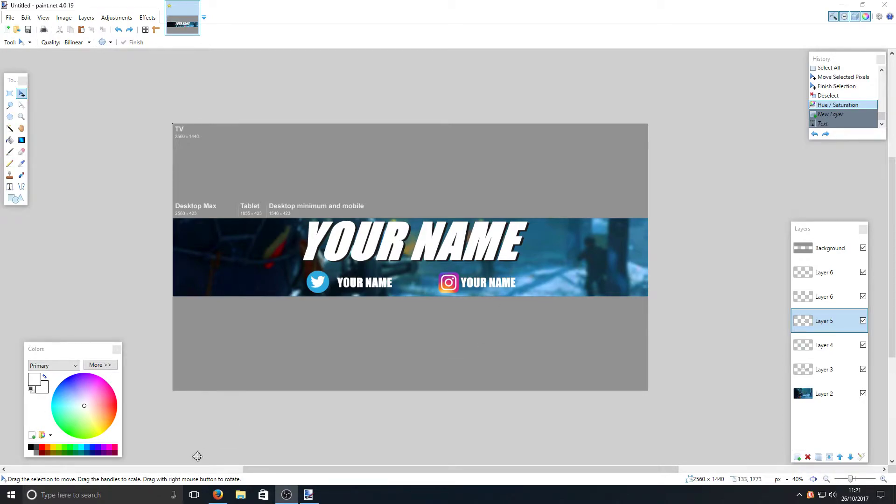
- Copy the YouTube banner template image from the browser
{"action": "left_click", "coordinate": [217, 494]}
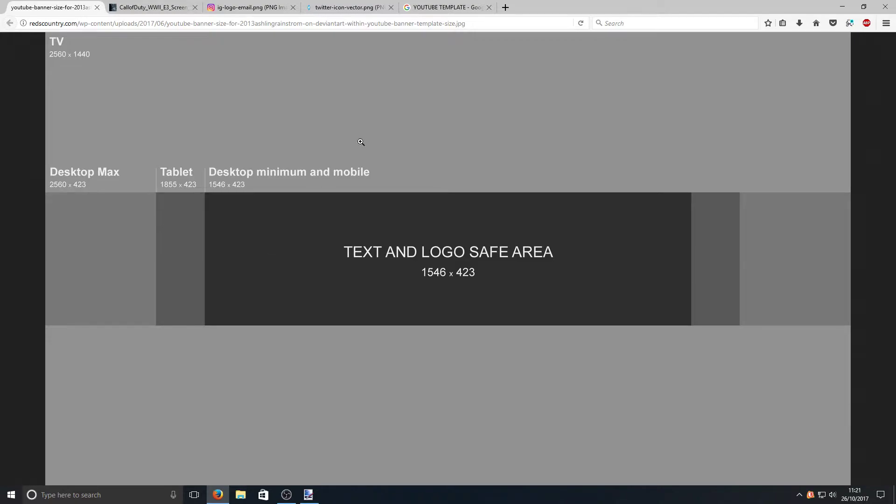
{"action": "right_click", "coordinate": [442, 148]}
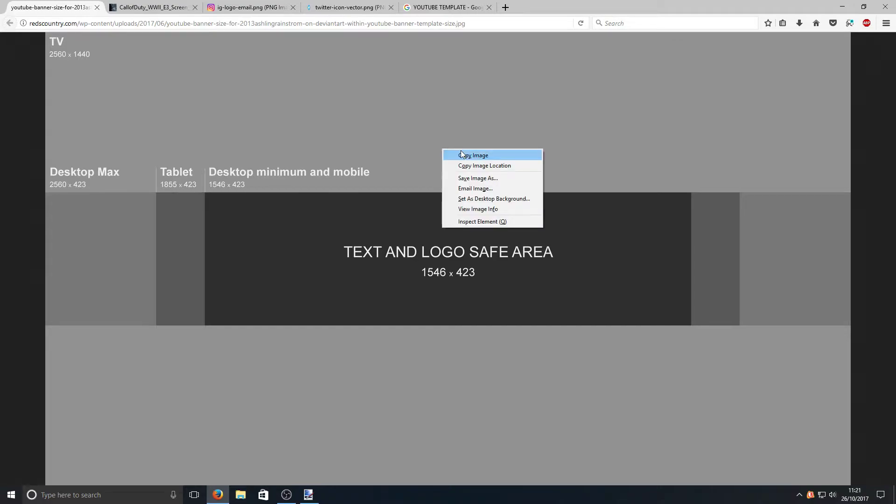
{"action": "left_click", "coordinate": [460, 155]}
{"action": "left_click", "coordinate": [308, 496]}
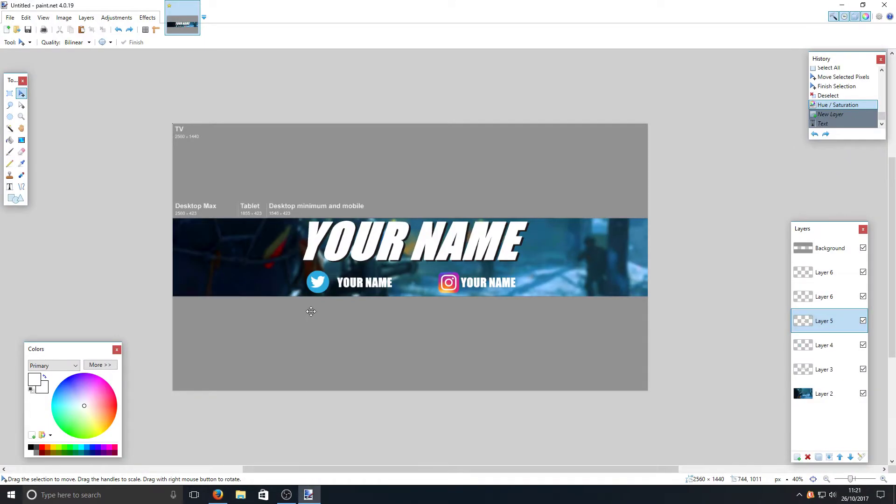
- Create a new 2560 × 1440 image and paste the banner template into it
{"action": "left_click", "coordinate": [10, 21]}
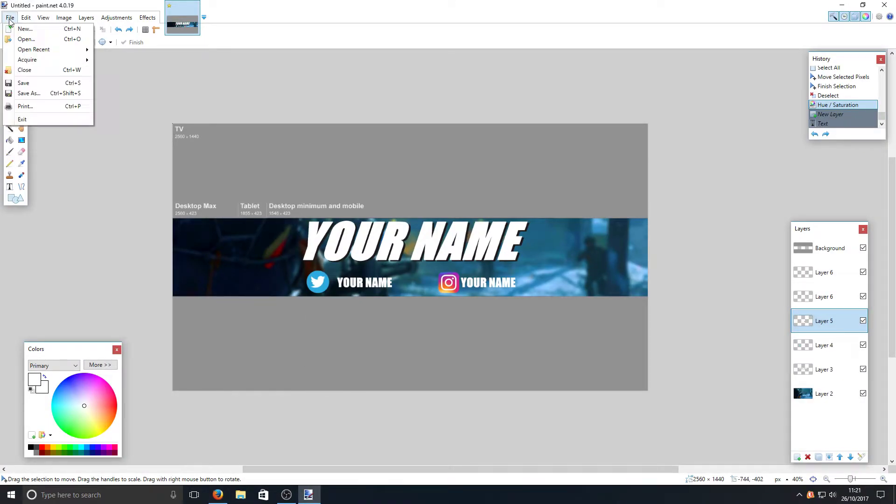
{"action": "left_click", "coordinate": [22, 30]}
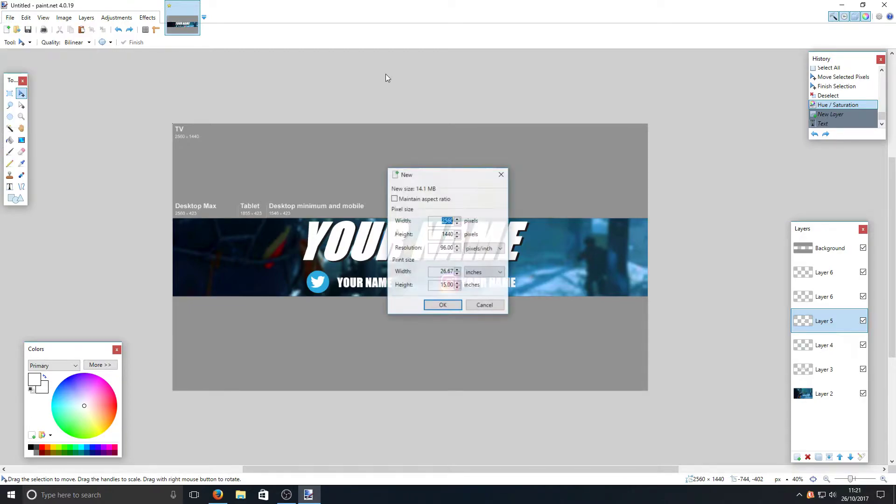
{"action": "left_click", "coordinate": [443, 305]}
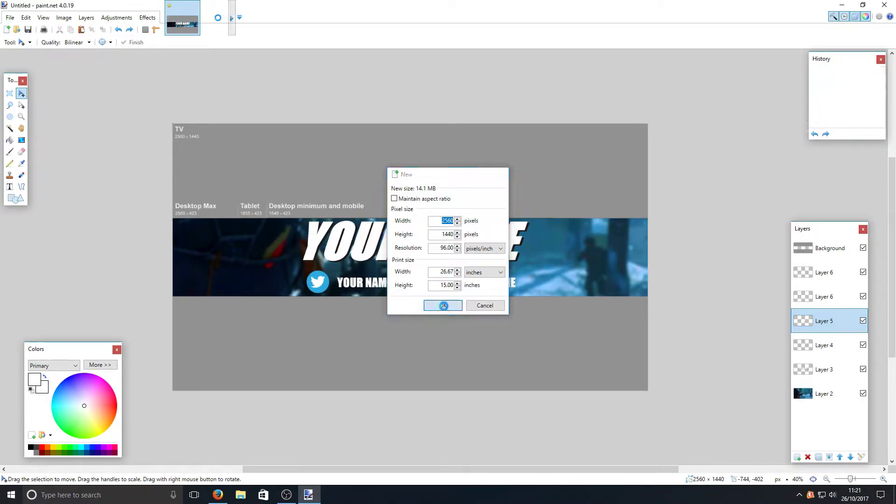
{"action": "scroll", "coordinate": [457, 269], "scroll_direction": "down", "scroll_amount": 1}
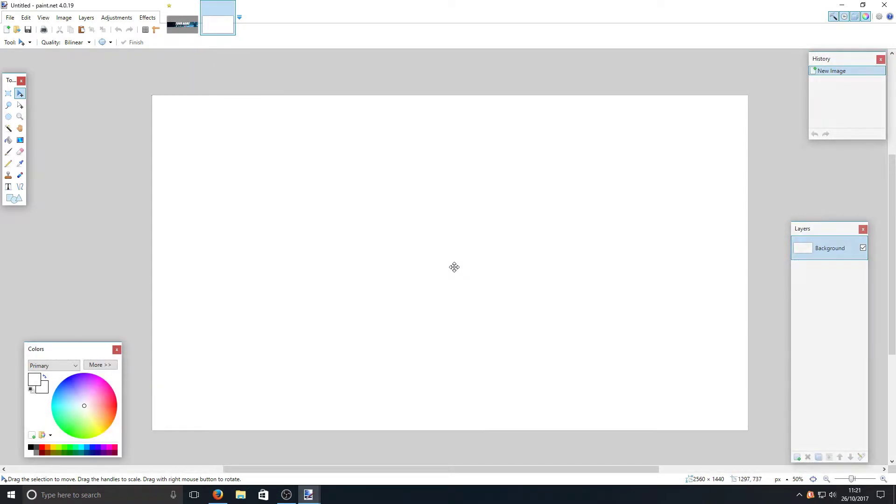
{"action": "scroll", "coordinate": [455, 266], "scroll_direction": "down", "scroll_amount": 1}
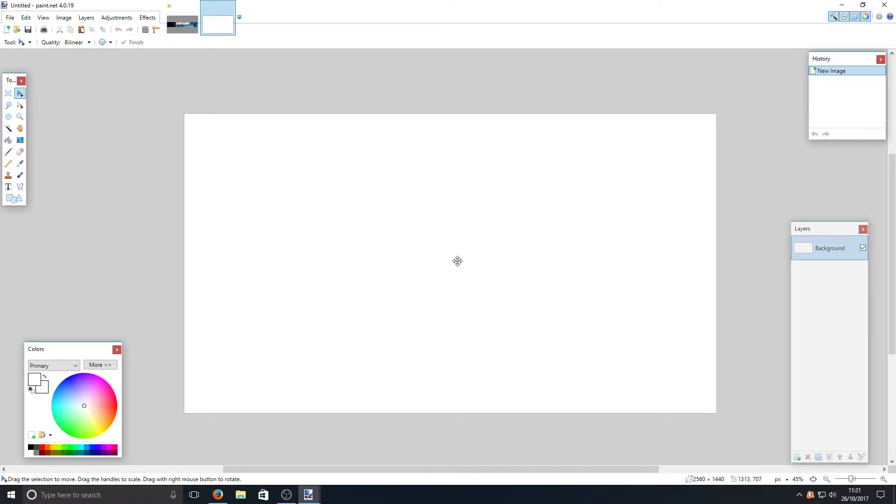
{"action": "key", "text": "ctrl+v"}
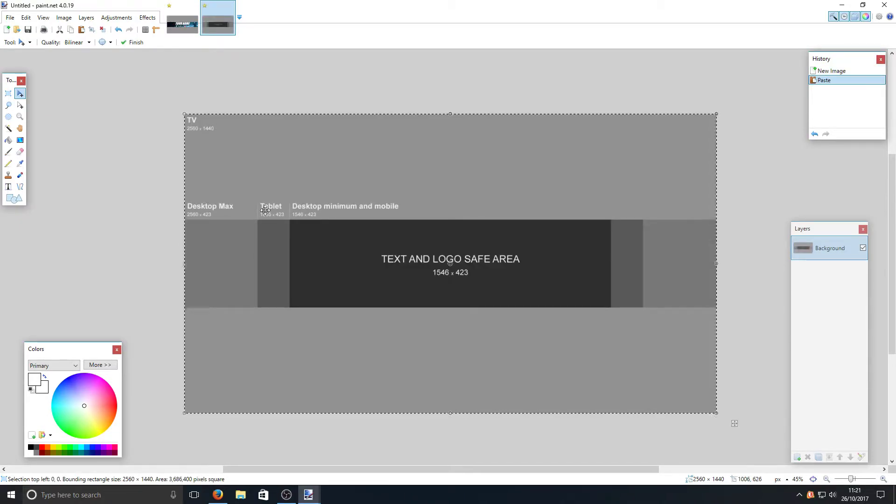
- Erase the template's full-width 2560 × 425 middle band to transparency
{"action": "left_click", "coordinate": [8, 94]}
{"action": "left_click", "coordinate": [179, 223]}
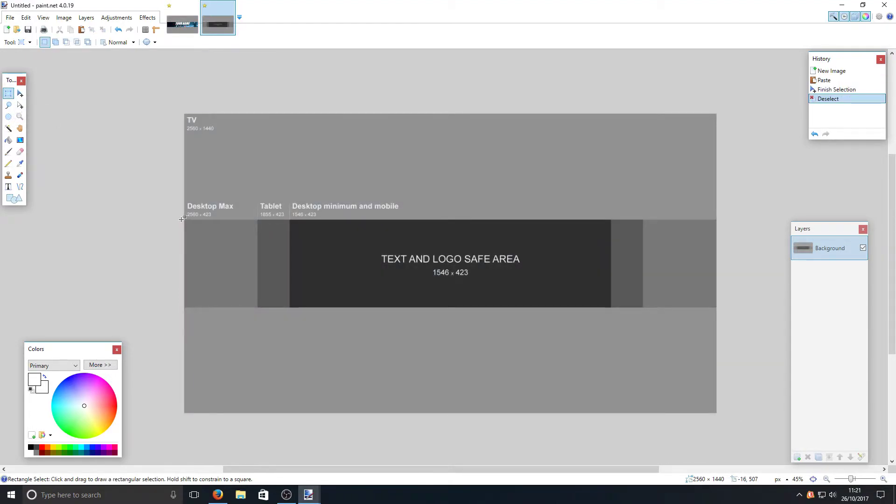
{"action": "left_click_drag", "start_coordinate": [182, 219], "coordinate": [743, 306]}
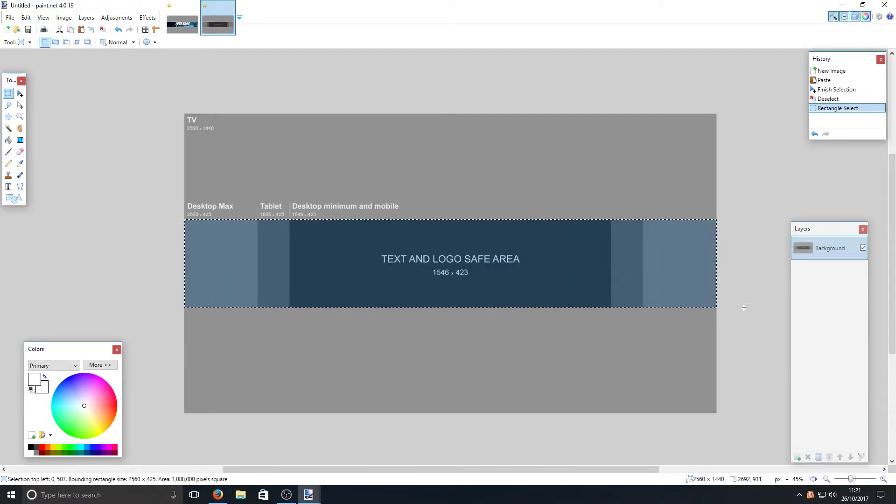
{"action": "key", "text": "Delete"}
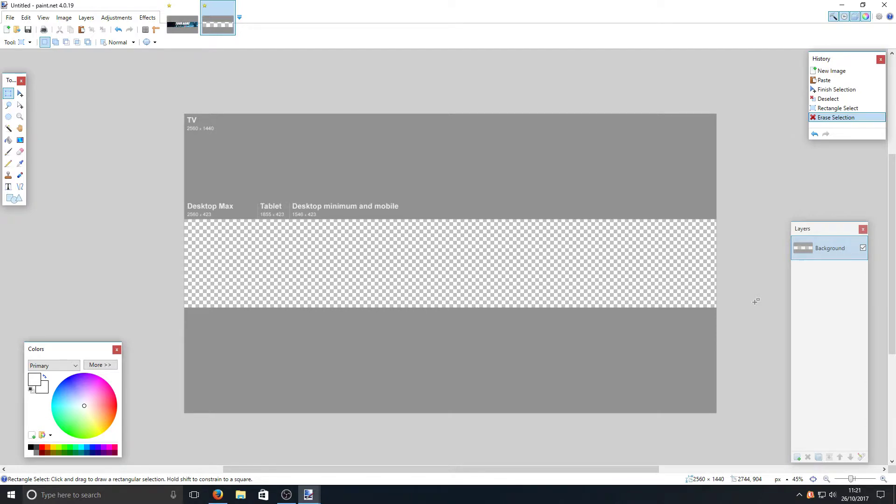
{"action": "left_click", "coordinate": [218, 494]}
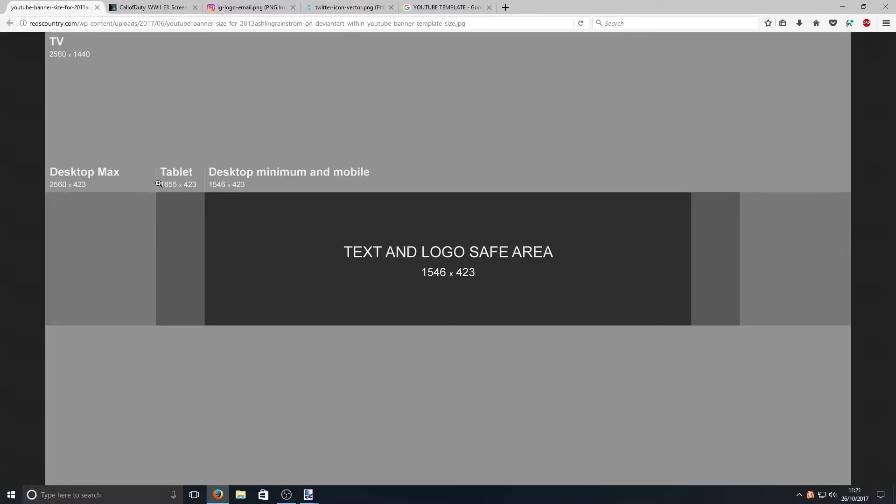
- Copy the Call of Duty WWII screenshot CallofDuty_WWII_E3_Screen_04.jpg from Firefox
{"action": "left_click", "coordinate": [140, 4]}
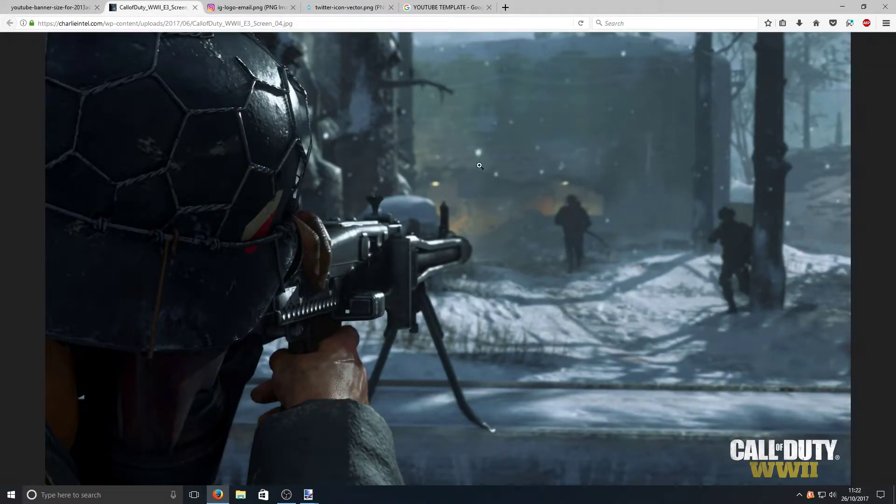
{"action": "right_click", "coordinate": [473, 170]}
{"action": "left_click", "coordinate": [494, 177]}
{"action": "mouse_move", "coordinate": [308, 498]}
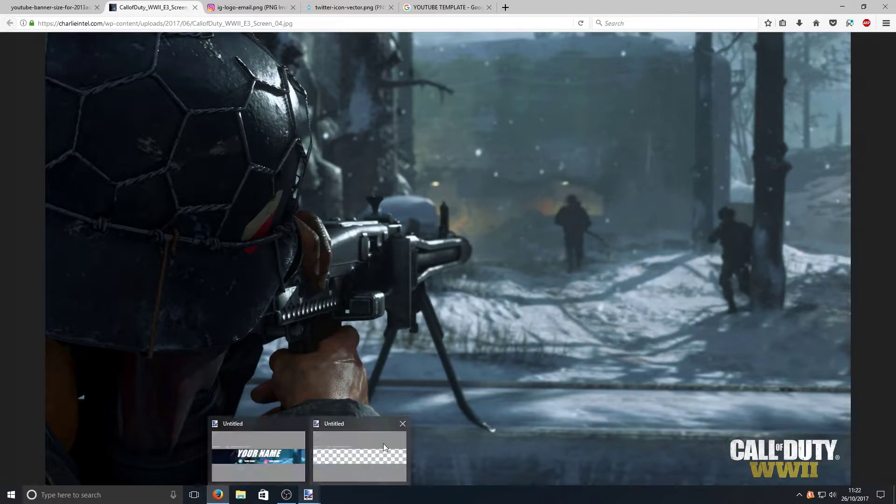
{"action": "left_click", "coordinate": [383, 442]}
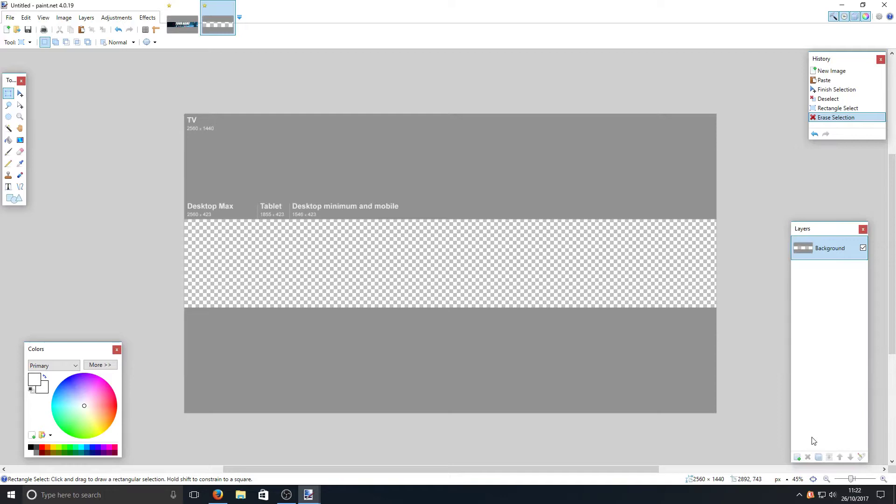
- Paste the screenshot onto a new layer below the template, keeping the canvas size
{"action": "left_click", "coordinate": [797, 457]}
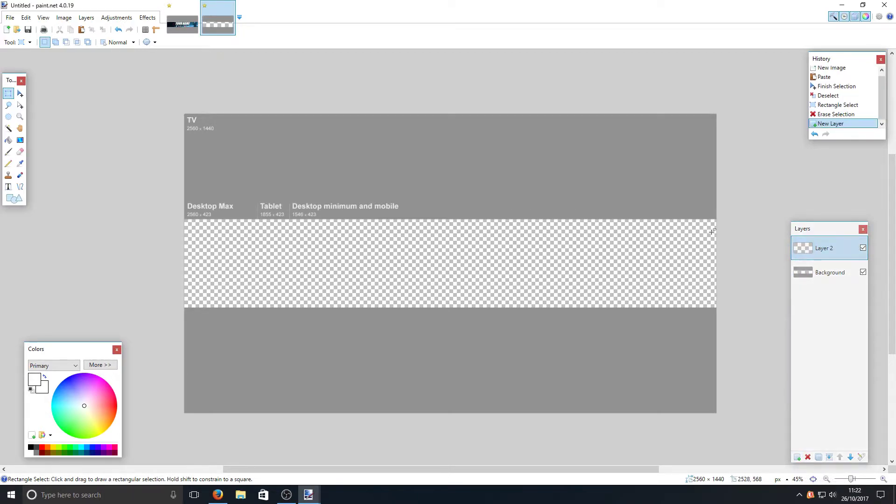
{"action": "left_click_drag", "start_coordinate": [839, 248], "coordinate": [844, 278]}
{"action": "key", "text": "ctrl+v"}
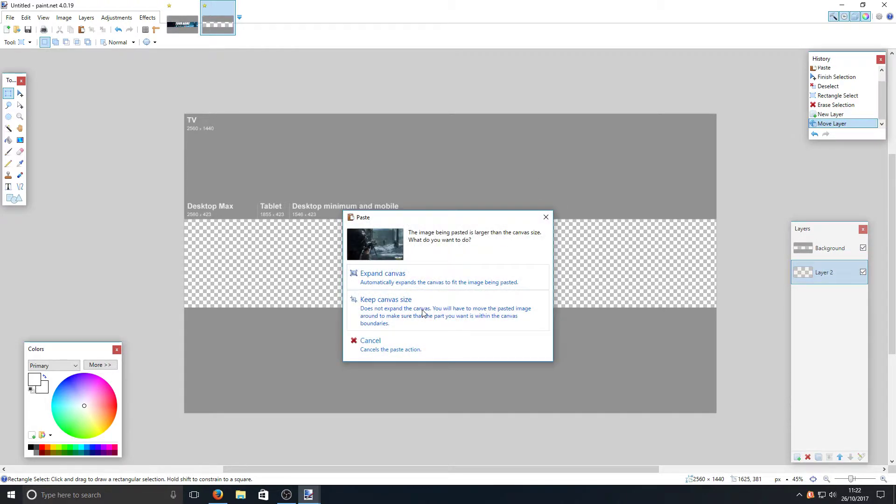
{"action": "left_click", "coordinate": [434, 309]}
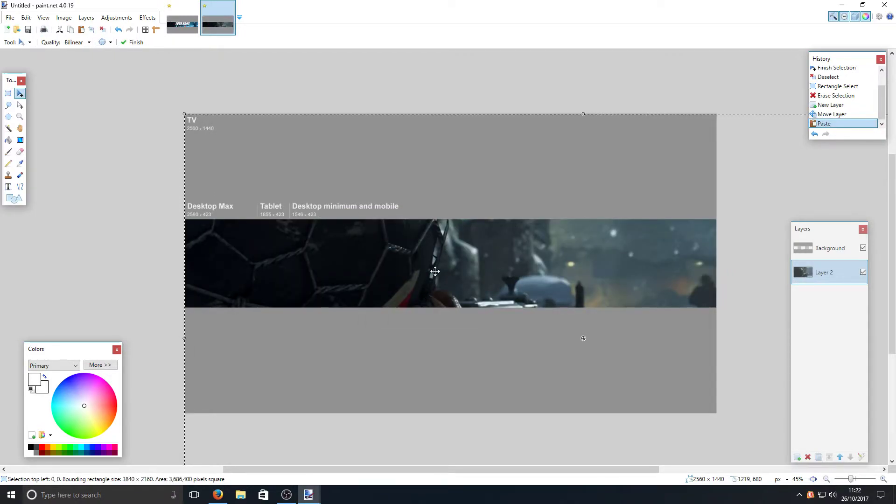
- Shrink and reposition the screenshot behind the banner strip, then deselect it
{"action": "scroll", "coordinate": [431, 287], "scroll_direction": "down", "scroll_amount": 2}
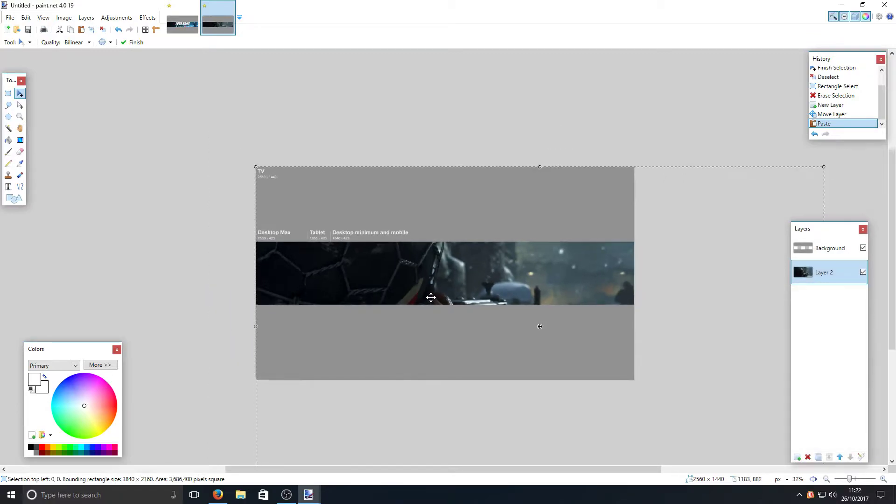
{"action": "scroll", "coordinate": [430, 297], "scroll_direction": "down", "scroll_amount": 1}
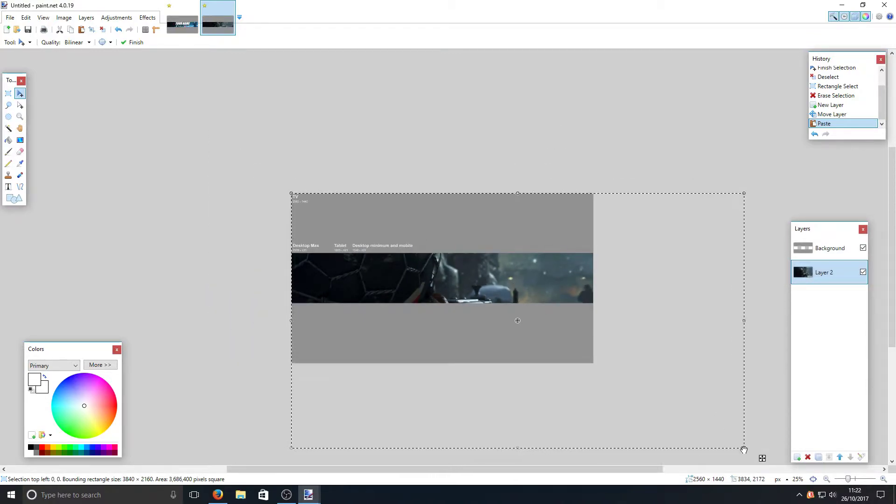
{"action": "left_click_drag", "start_coordinate": [744, 449], "coordinate": [597, 443]}
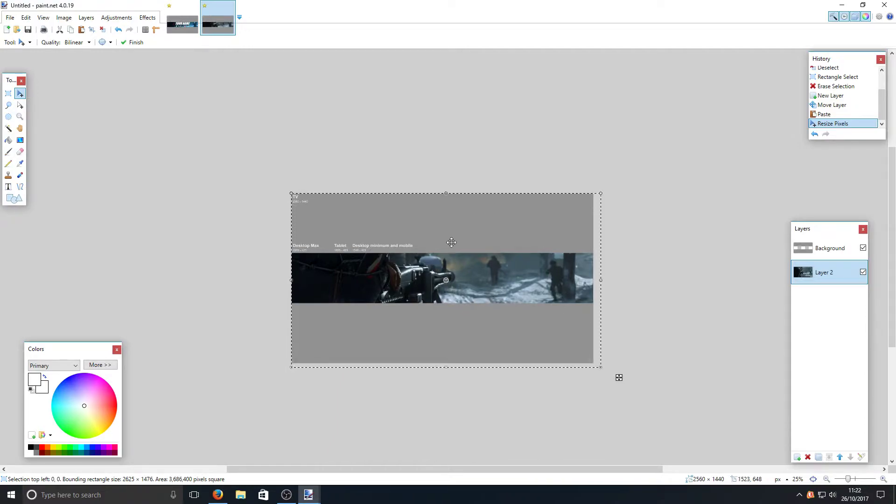
{"action": "scroll", "coordinate": [392, 278], "scroll_direction": "up", "scroll_amount": 2}
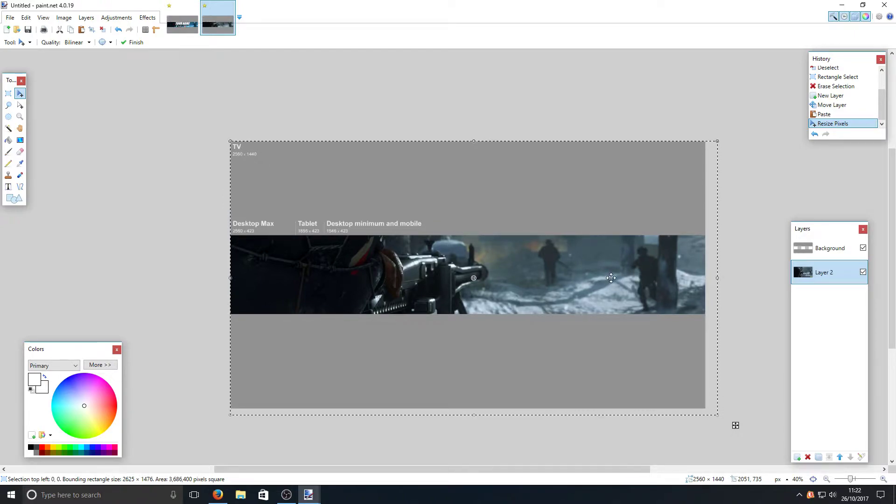
{"action": "mouse_move", "coordinate": [579, 296]}
{"action": "left_mouse_down"}
{"action": "mouse_move", "coordinate": [532, 271]}
{"action": "mouse_move", "coordinate": [585, 289]}
{"action": "mouse_move", "coordinate": [573, 293]}
{"action": "left_mouse_up"}
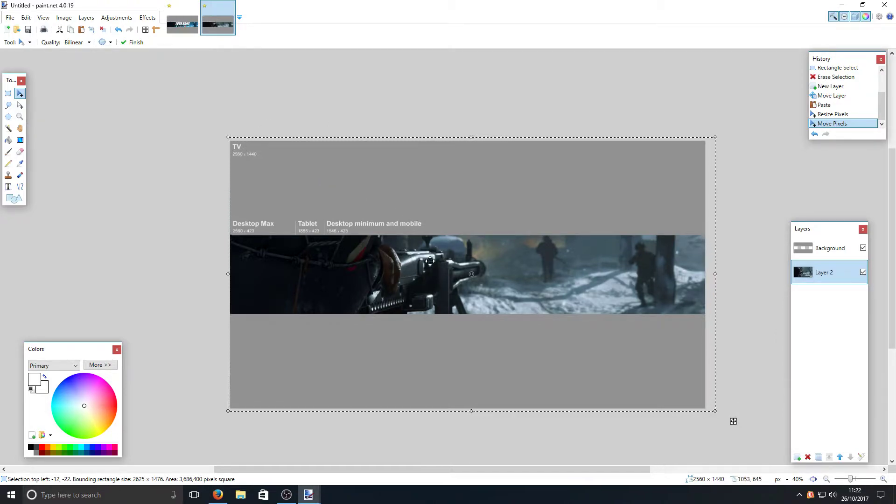
{"action": "left_click", "coordinate": [8, 95]}
{"action": "left_click", "coordinate": [275, 97]}
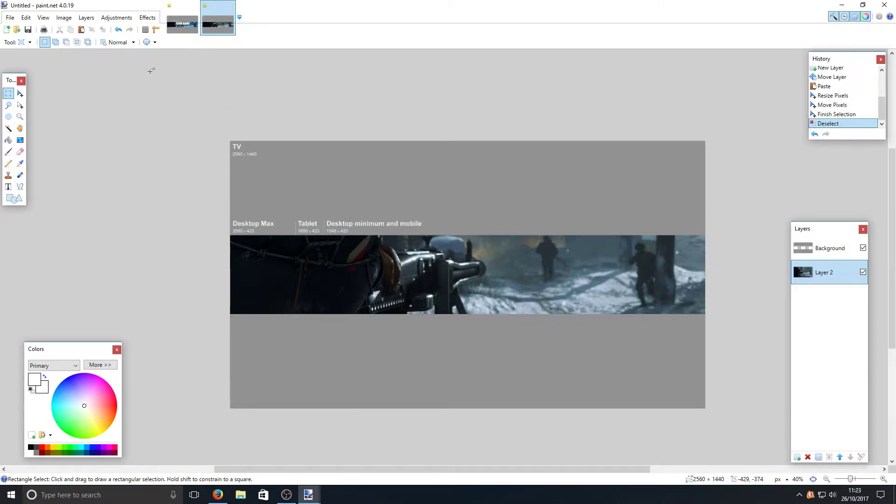
{"action": "left_click", "coordinate": [143, 19]}
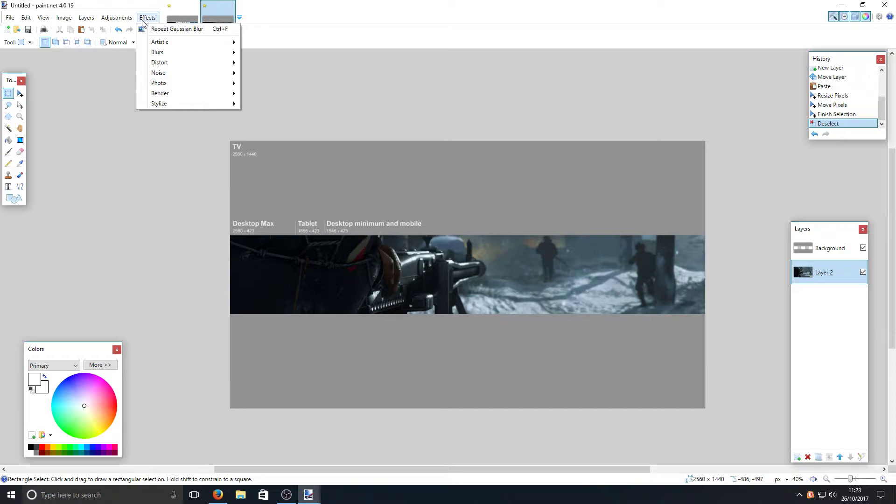
- Soften the Call of Duty screenshot with a small-radius Gaussian Blur
{"action": "mouse_move", "coordinate": [174, 53]}
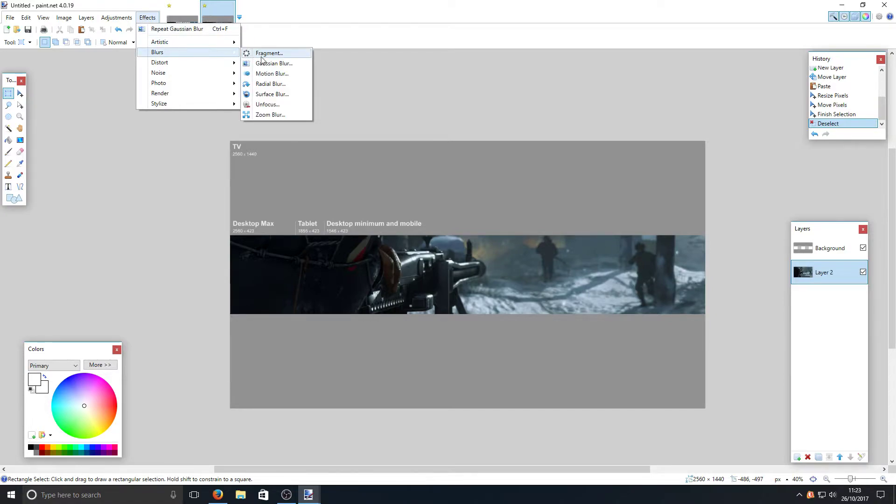
{"action": "left_click", "coordinate": [293, 64]}
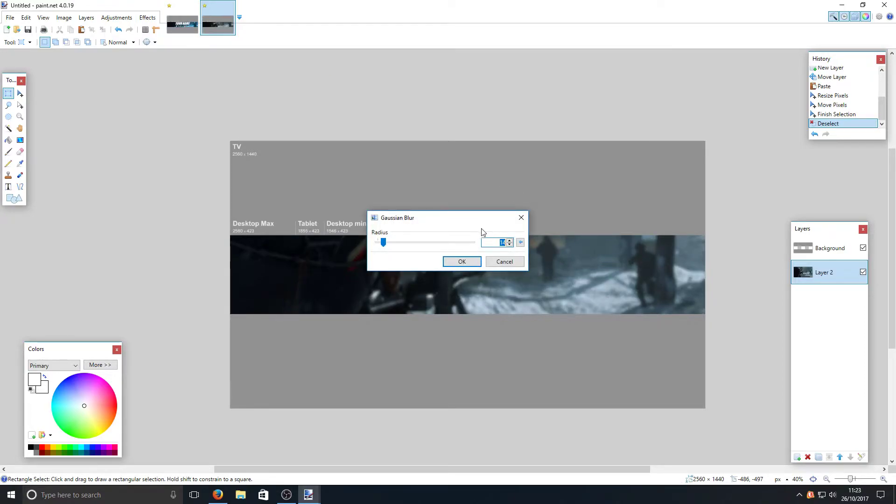
{"action": "left_click_drag", "start_coordinate": [464, 218], "coordinate": [462, 160]}
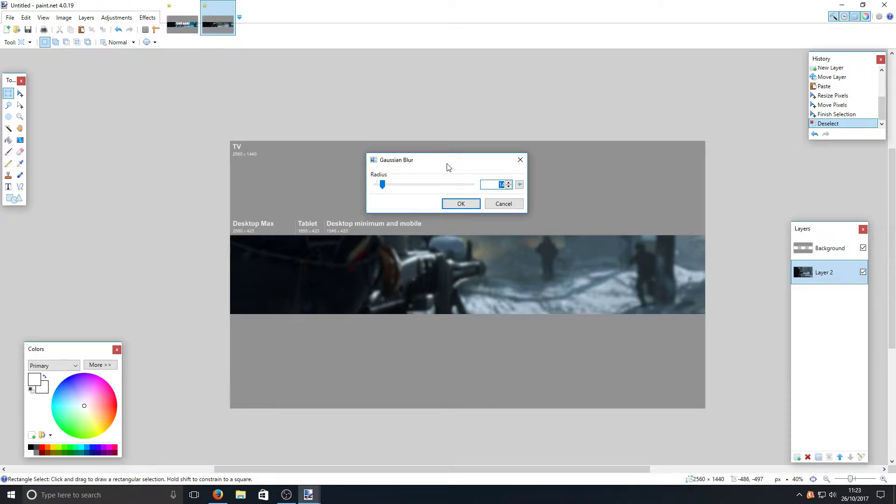
{"action": "left_click", "coordinate": [461, 205]}
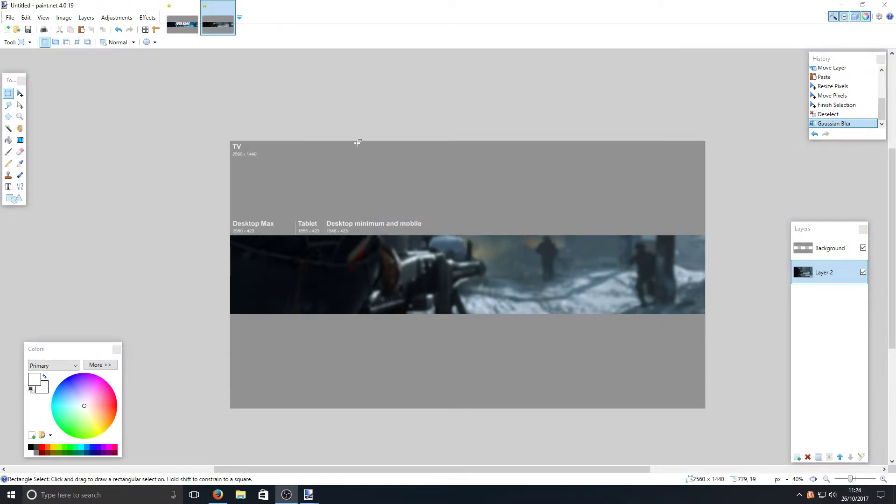
- Boost the blurred banner's Hue / Saturation saturation value to 170
{"action": "left_click", "coordinate": [114, 18]}
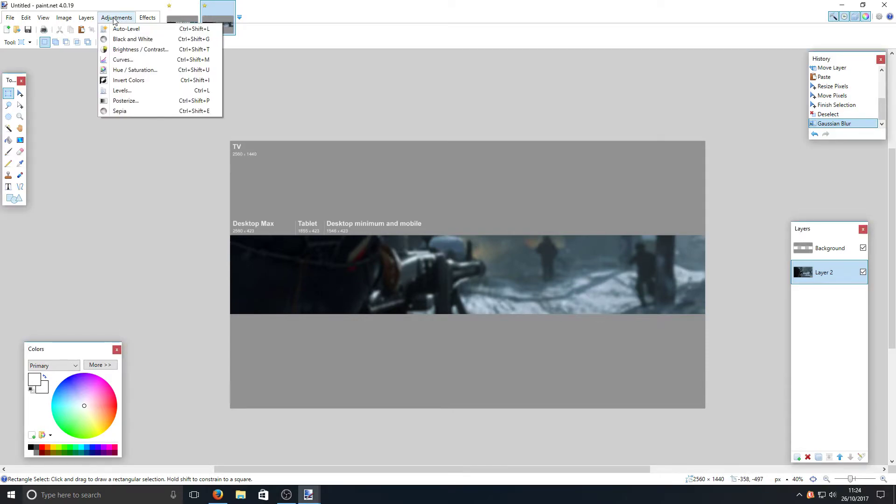
{"action": "left_click", "coordinate": [142, 71]}
{"action": "left_click_drag", "start_coordinate": [424, 196], "coordinate": [414, 110]}
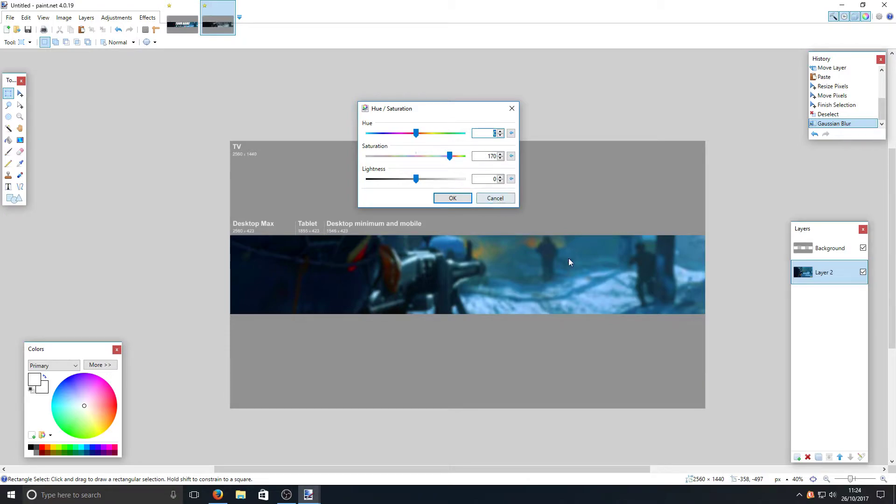
{"action": "left_click_drag", "start_coordinate": [450, 156], "coordinate": [415, 159]}
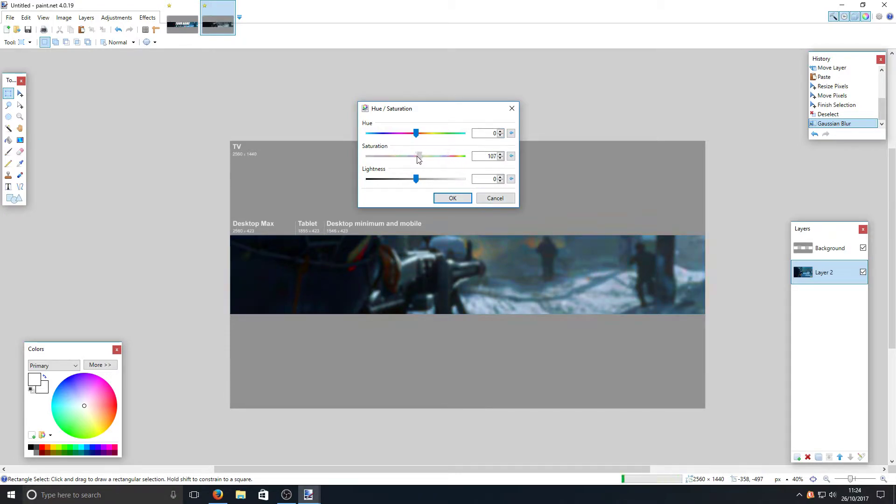
{"action": "left_click_drag", "start_coordinate": [415, 160], "coordinate": [416, 160]}
{"action": "double_click", "coordinate": [492, 156]}
{"action": "type", "text": "0"}
{"action": "left_click_drag", "start_coordinate": [417, 156], "coordinate": [476, 167]}
{"action": "left_click", "coordinate": [482, 154]}
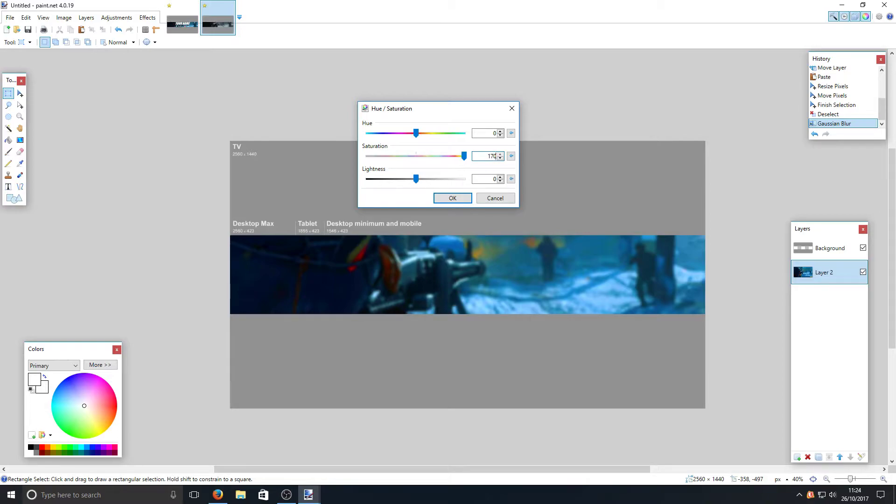
{"action": "left_click", "coordinate": [482, 182]}
{"action": "left_click", "coordinate": [452, 199]}
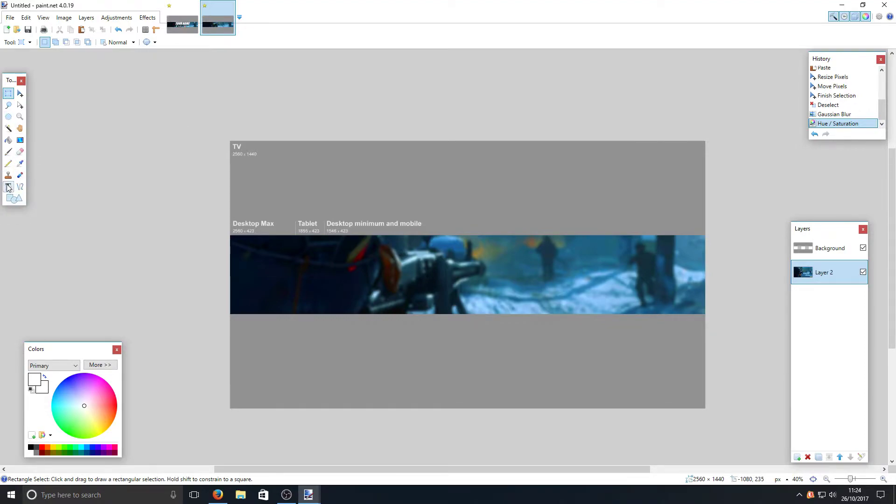
{"action": "left_click_drag", "start_coordinate": [14, 81], "coordinate": [26, 88]}
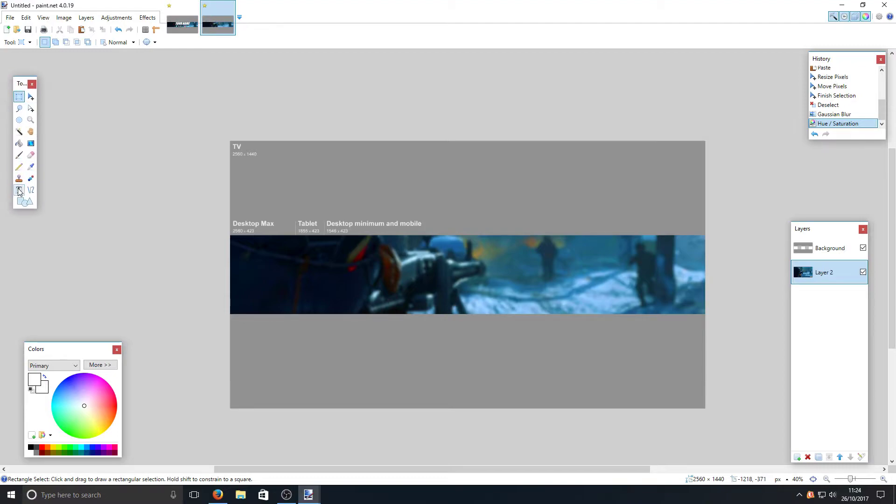
- Set text to bold italic Impact size 192 on a new empty Layer 3
{"action": "left_click", "coordinate": [19, 190]}
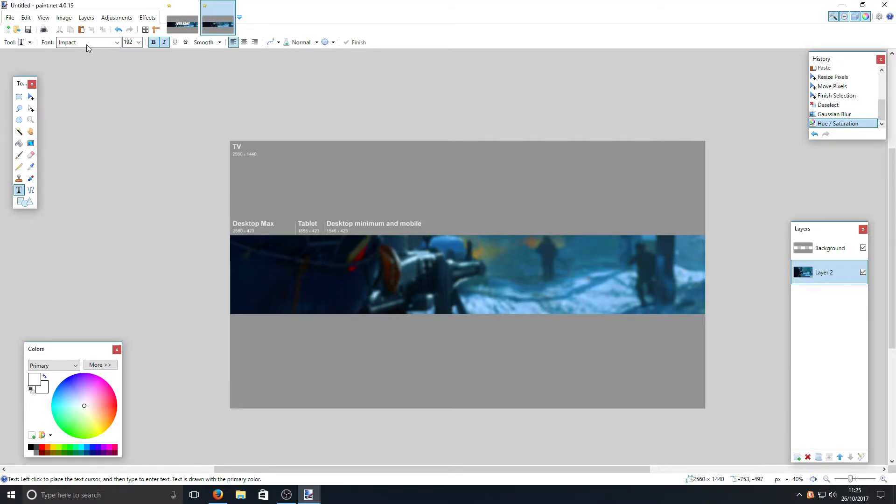
{"action": "left_click", "coordinate": [117, 42]}
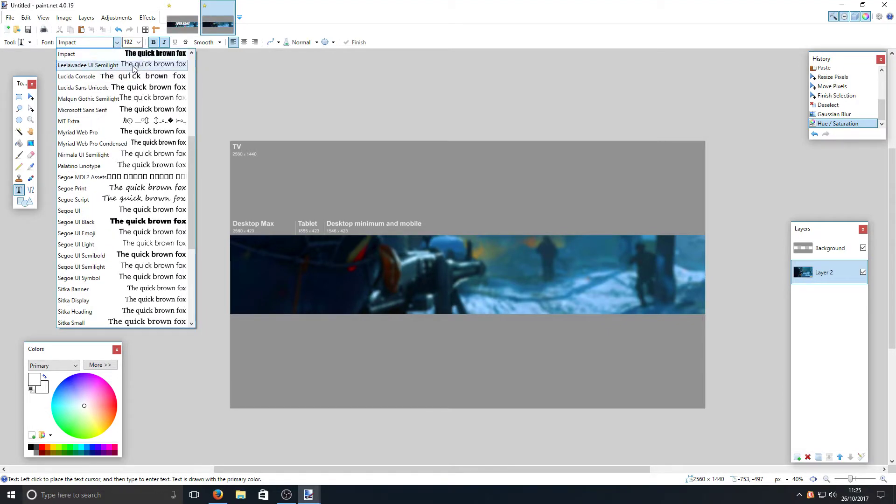
{"action": "left_click", "coordinate": [131, 42]}
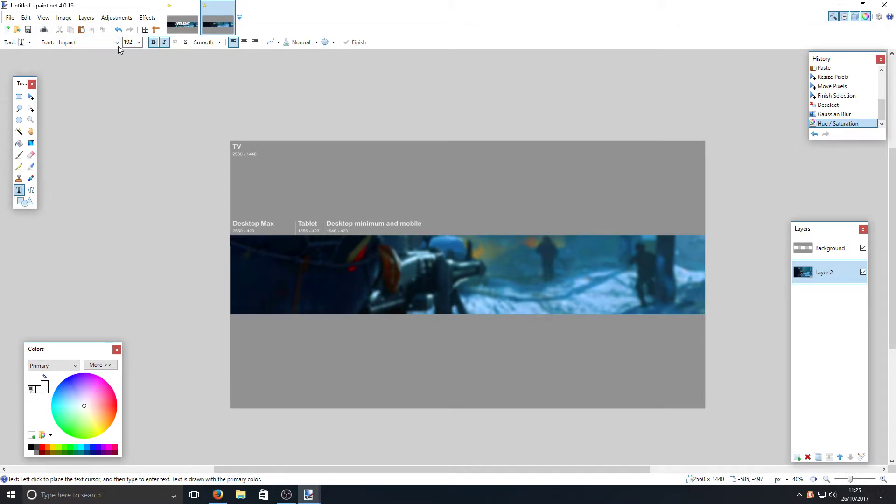
{"action": "left_click", "coordinate": [154, 45]}
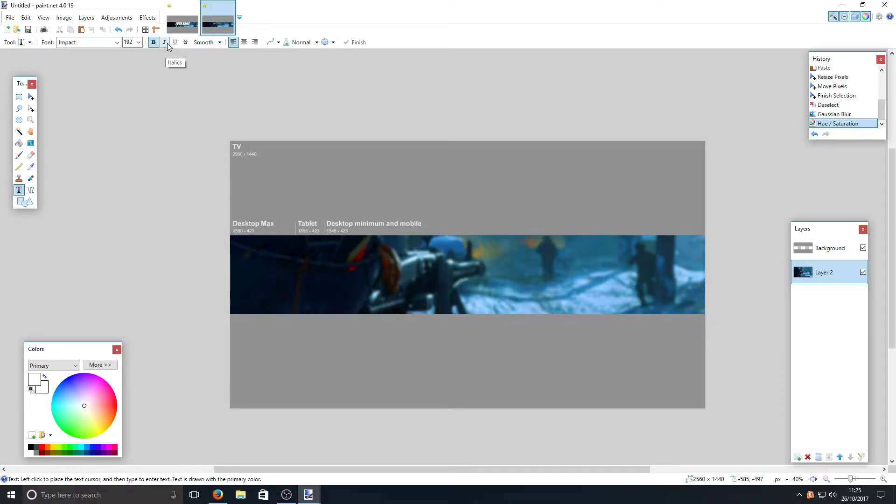
{"action": "left_click", "coordinate": [165, 43]}
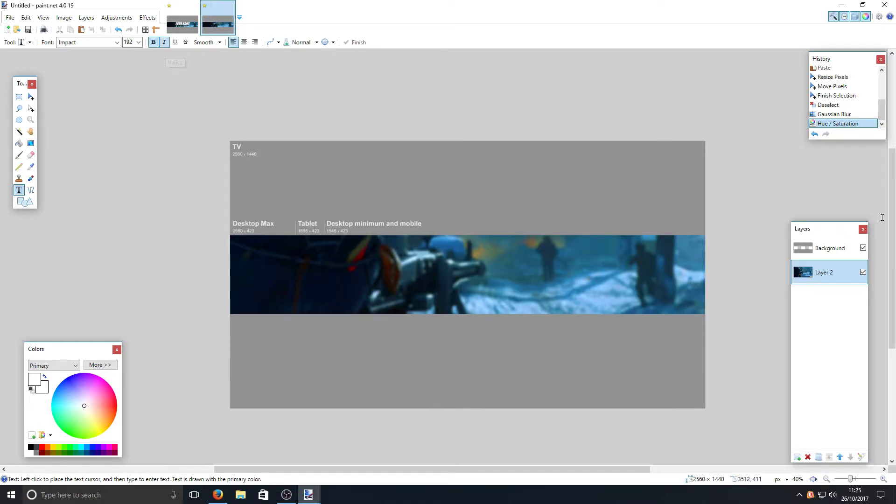
{"action": "left_click", "coordinate": [798, 458]}
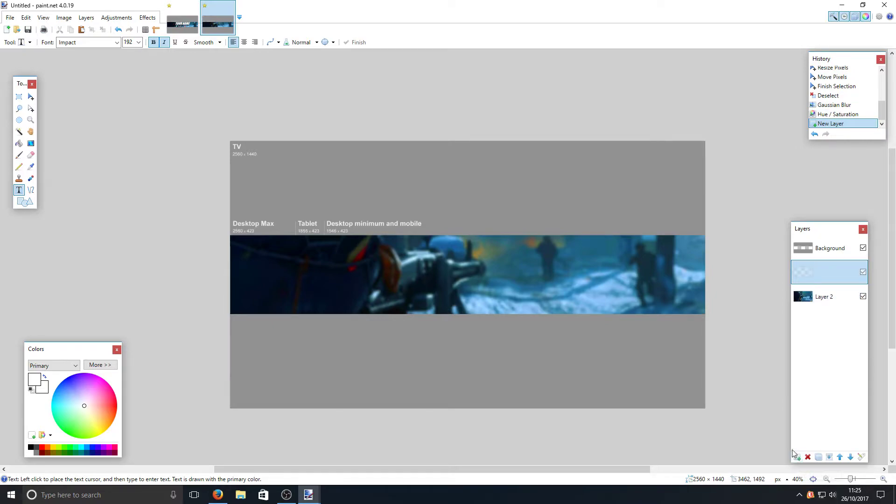
{"action": "left_click", "coordinate": [402, 256]}
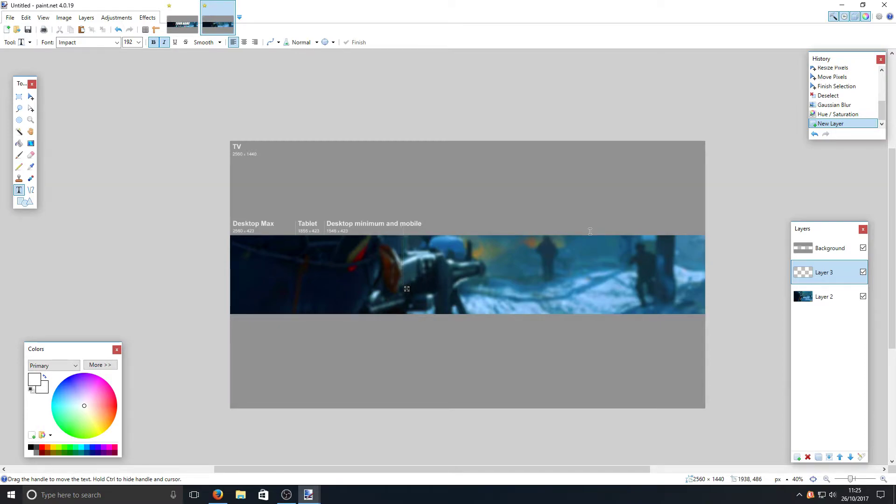
- Type YOUR NAME across the banner and shift it left into position
{"action": "type", "text": "y"}
{"action": "key", "text": "BackSpace"}
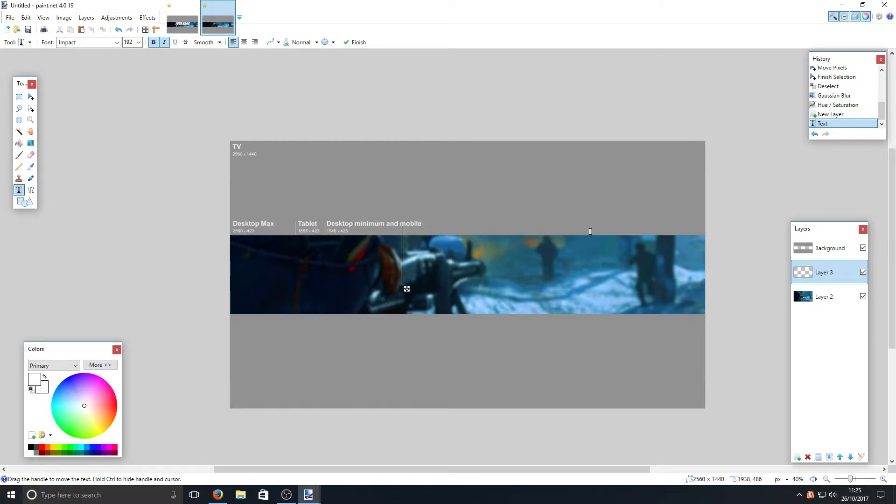
{"action": "type", "text": "YOUR"}
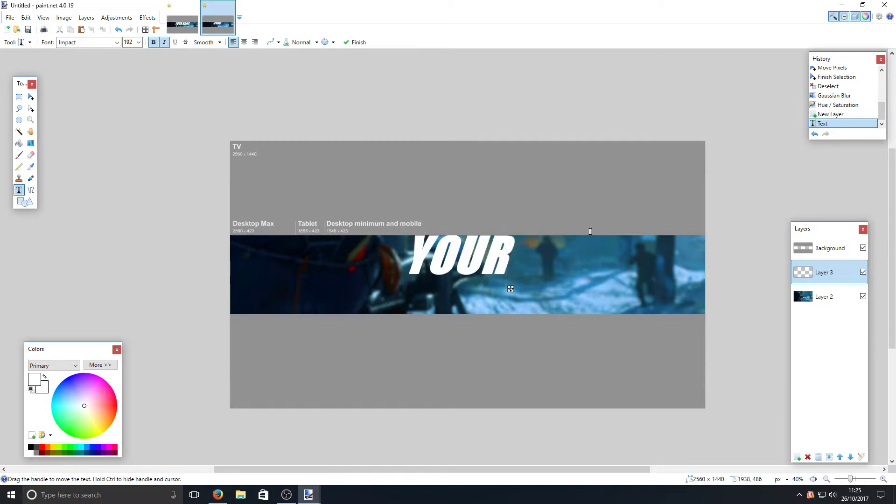
{"action": "type", "text": " NAME"}
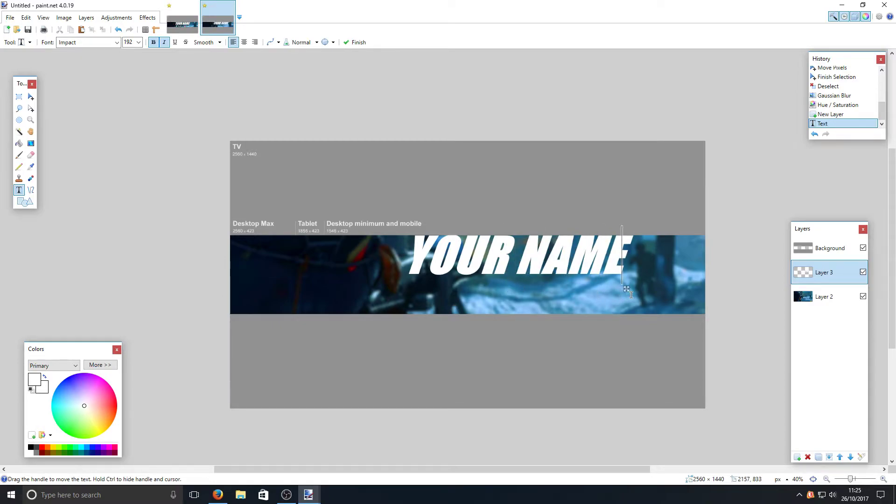
{"action": "left_click_drag", "start_coordinate": [626, 289], "coordinate": [577, 294]}
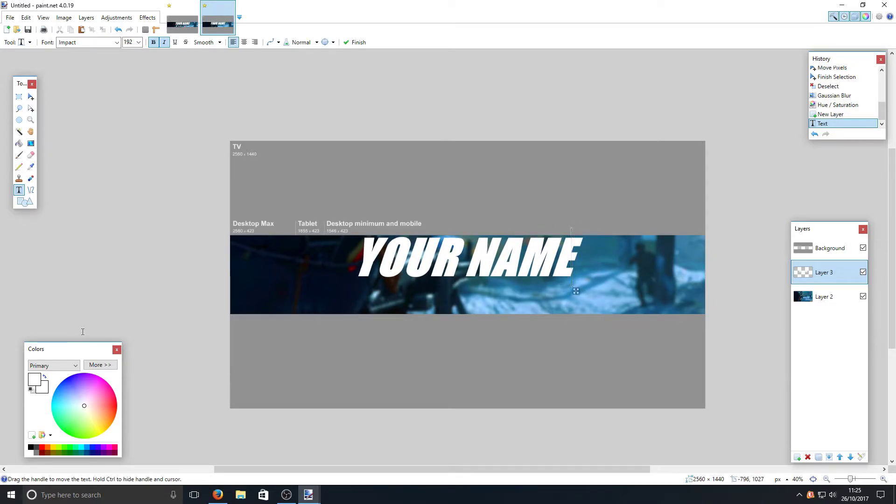
{"action": "left_click", "coordinate": [30, 98]}
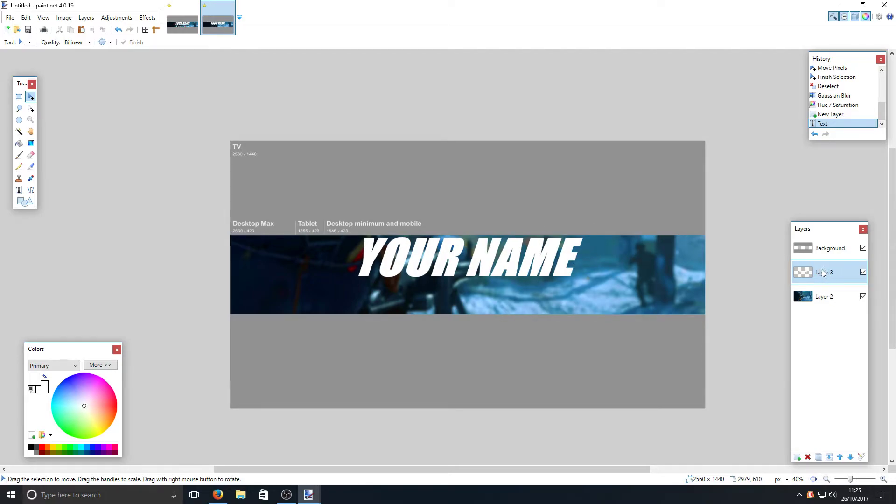
- Duplicate the YOUR NAME layer and offset the copy slightly down-right
{"action": "left_click", "coordinate": [818, 457]}
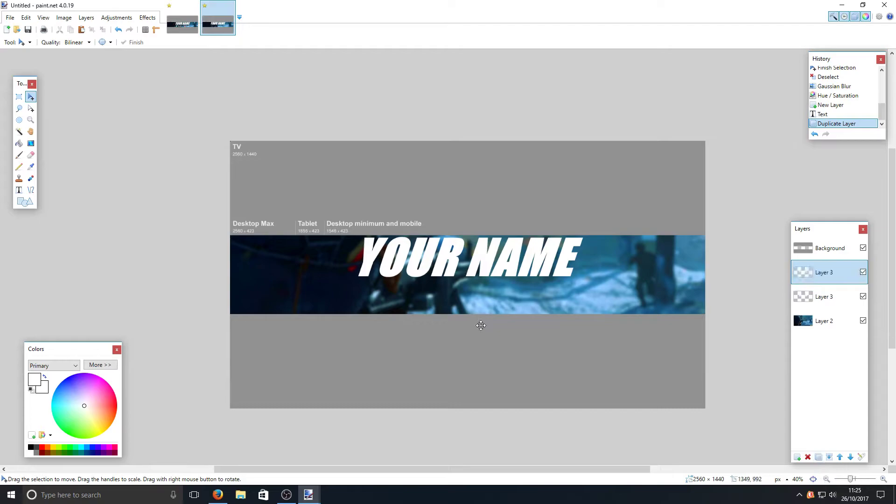
{"action": "key", "text": "ctrl+a"}
{"action": "mouse_move", "coordinate": [469, 267]}
{"action": "left_mouse_down"}
{"action": "mouse_move", "coordinate": [445, 273]}
{"action": "mouse_move", "coordinate": [491, 273]}
{"action": "mouse_move", "coordinate": [460, 262]}
{"action": "mouse_move", "coordinate": [469, 270]}
{"action": "left_mouse_up"}
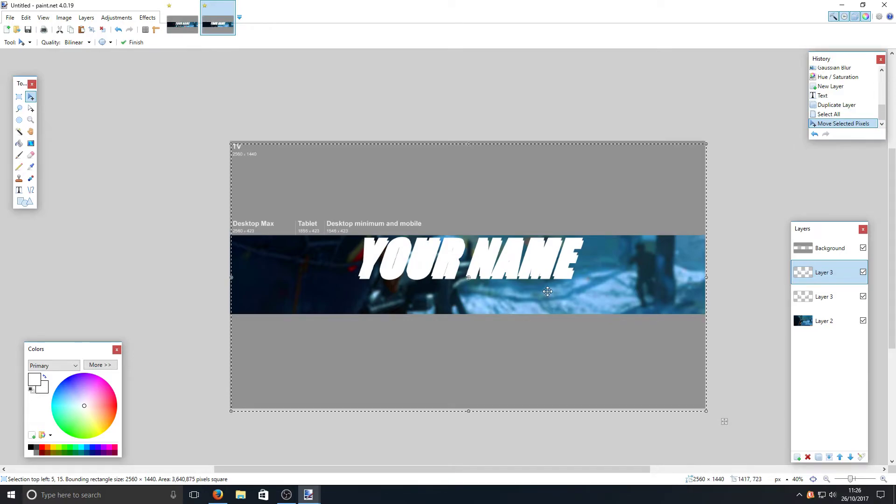
{"action": "left_click", "coordinate": [20, 102]}
{"action": "left_click", "coordinate": [253, 108]}
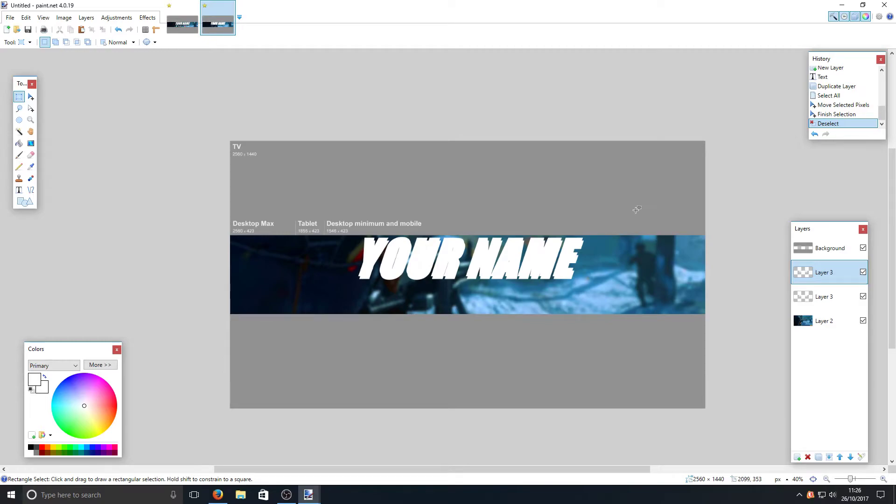
{"action": "left_click", "coordinate": [839, 299]}
{"action": "left_click", "coordinate": [846, 278]}
{"action": "left_click", "coordinate": [116, 21]}
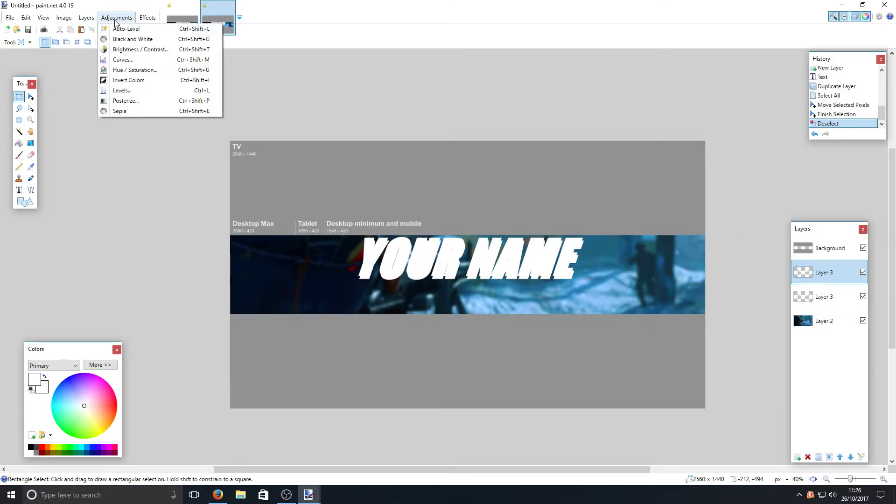
- Darken the text copy with Brightness -100 and move it beneath the white Layer 3
{"action": "left_click", "coordinate": [142, 50]}
{"action": "left_click_drag", "start_coordinate": [470, 212], "coordinate": [369, 112]}
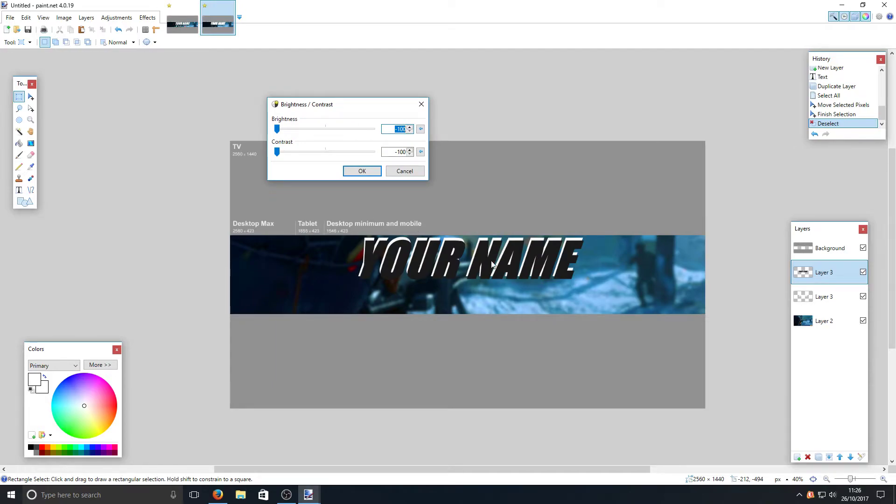
{"action": "left_click", "coordinate": [278, 130]}
{"action": "left_click_drag", "start_coordinate": [278, 130], "coordinate": [202, 127]}
{"action": "left_click", "coordinate": [362, 172]}
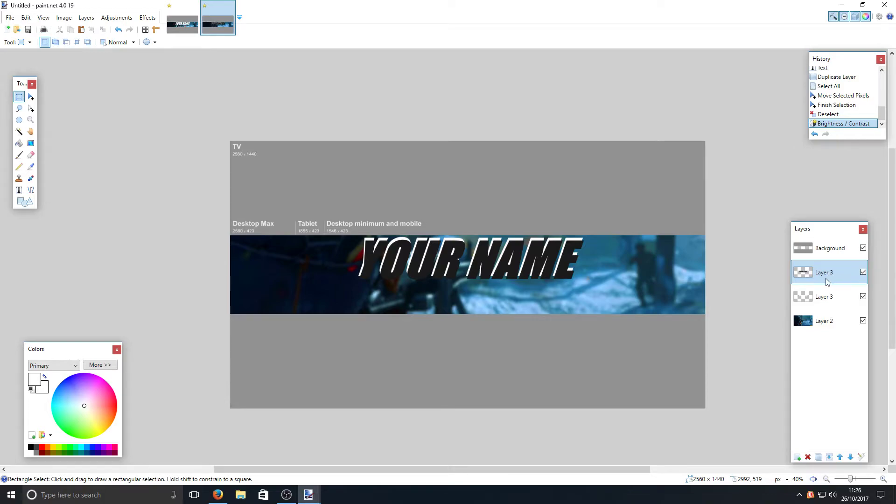
{"action": "left_click_drag", "start_coordinate": [843, 274], "coordinate": [836, 296]}
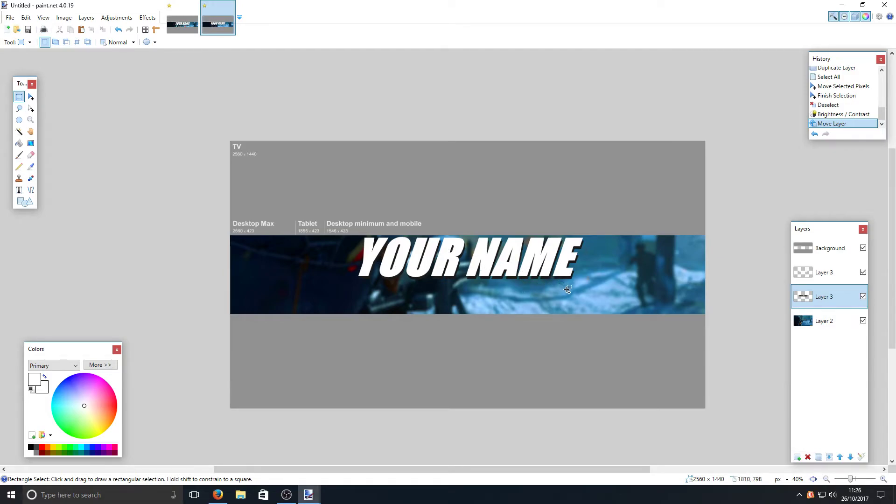
{"action": "scroll", "coordinate": [567, 290], "scroll_direction": "up", "scroll_amount": 5}
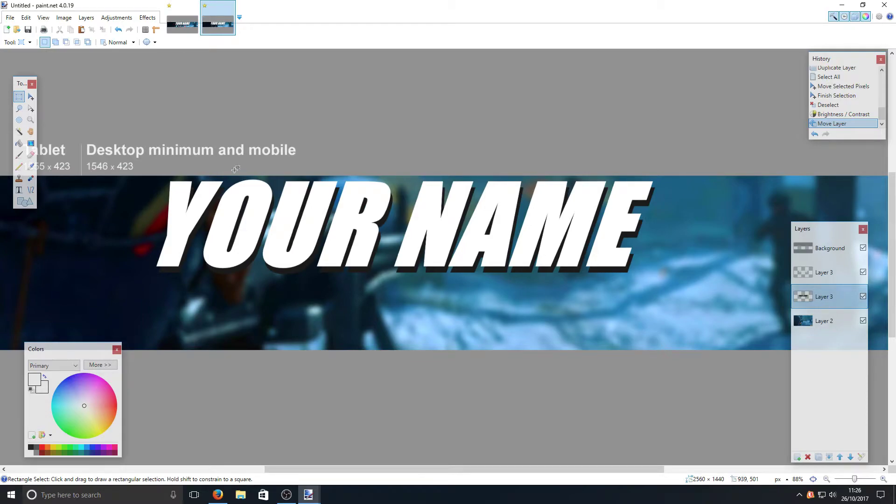
{"action": "left_click", "coordinate": [19, 145]}
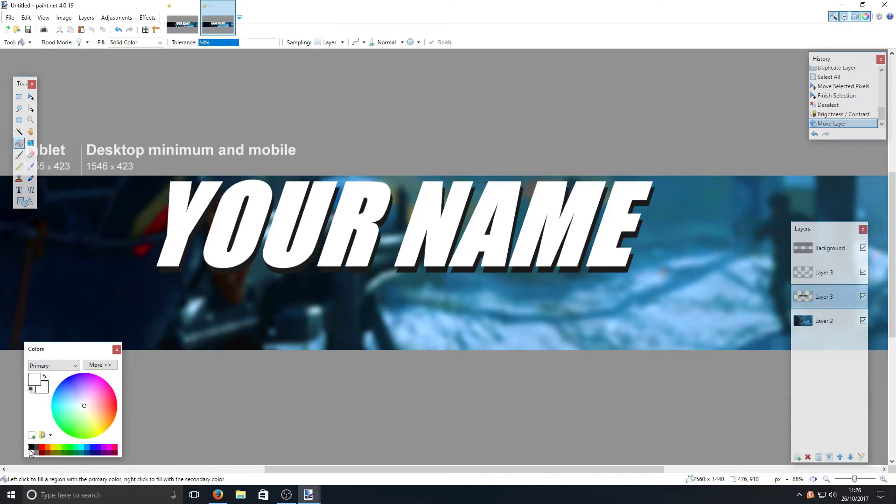
{"action": "left_click", "coordinate": [31, 447]}
{"action": "left_click", "coordinate": [42, 447]}
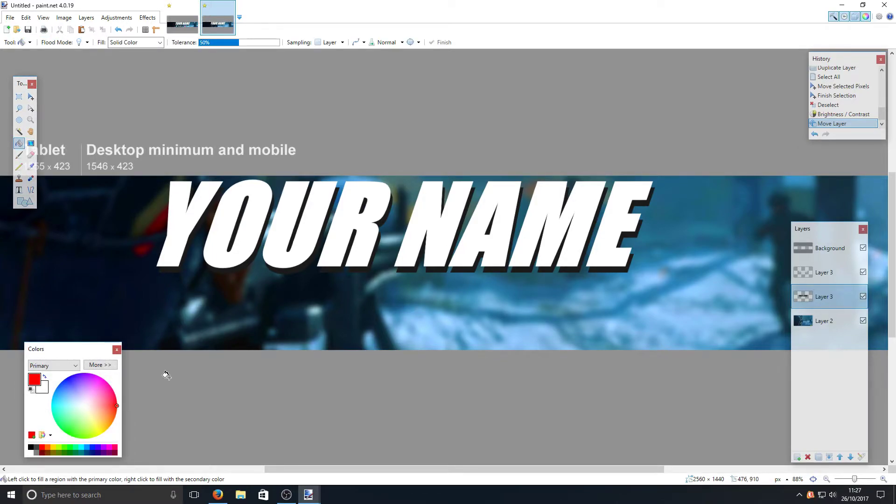
{"action": "left_click", "coordinate": [167, 266]}
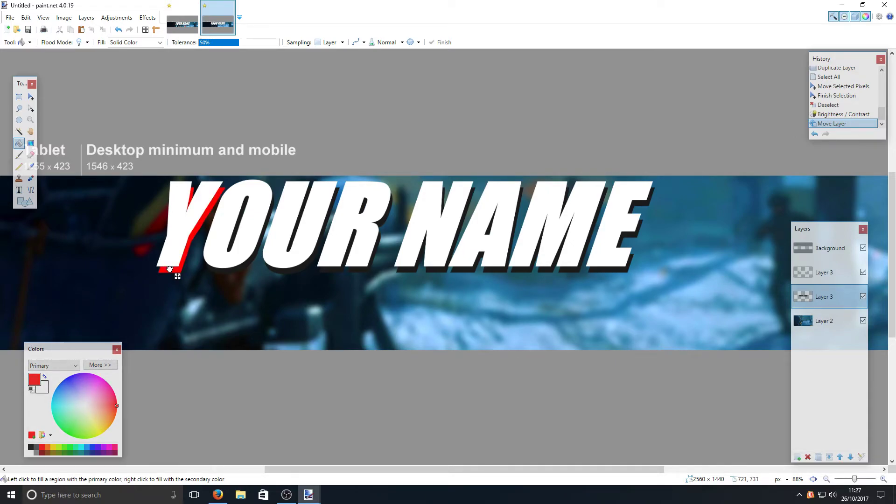
{"action": "left_click", "coordinate": [215, 268]}
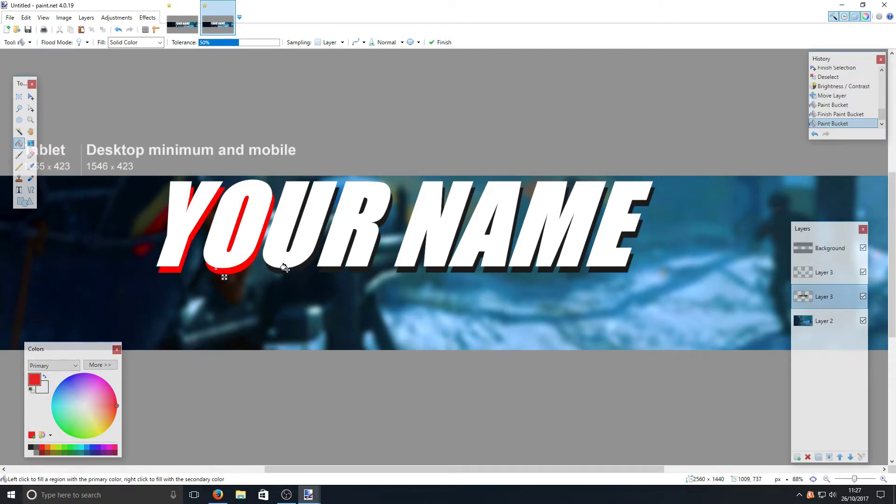
{"action": "key", "text": "ctrl+z"}
{"action": "key", "text": "ctrl+z"}
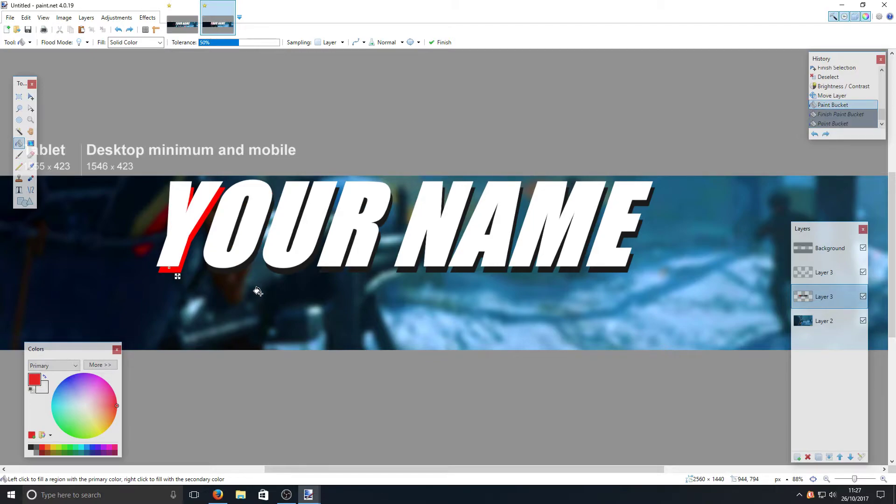
{"action": "key", "text": "ctrl+z"}
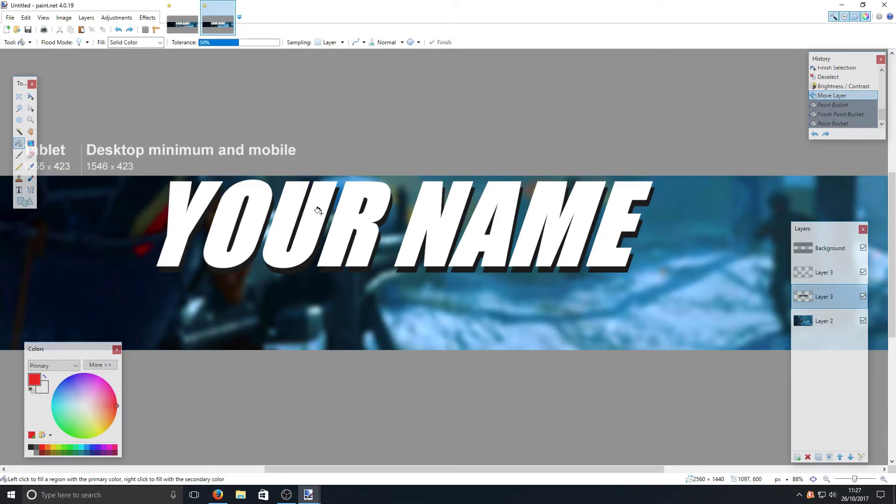
{"action": "left_click", "coordinate": [31, 97]}
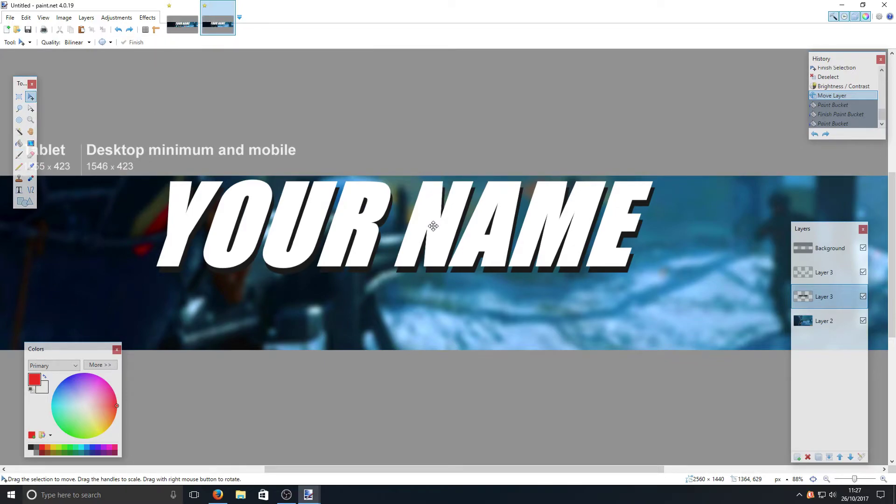
{"action": "scroll", "coordinate": [434, 231], "scroll_direction": "down", "scroll_amount": 2}
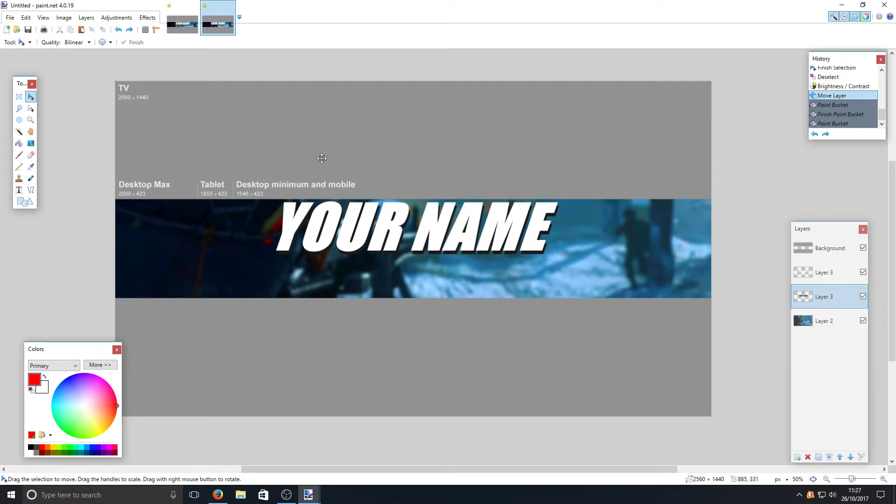
- Copy the Instagram logo from the ig-logo-email.png Firefox tab and return to the paint.net banner
{"action": "left_click", "coordinate": [217, 495]}
{"action": "left_click", "coordinate": [258, 4]}
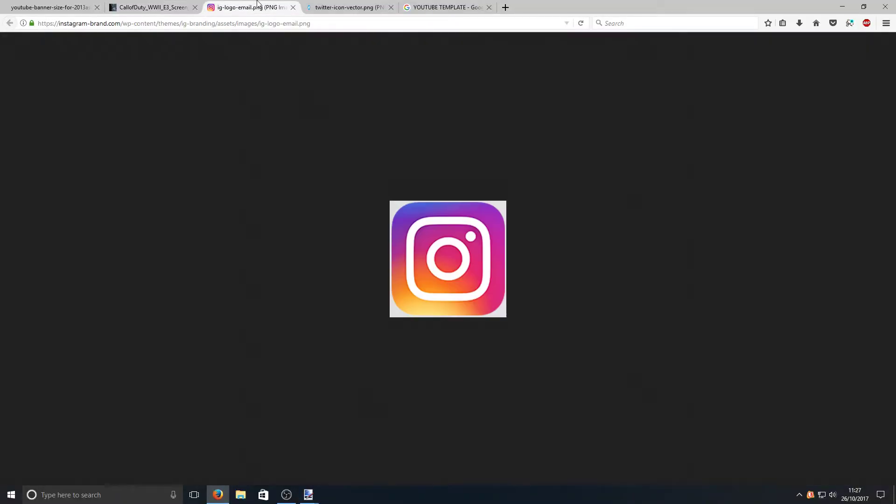
{"action": "right_click", "coordinate": [454, 244]}
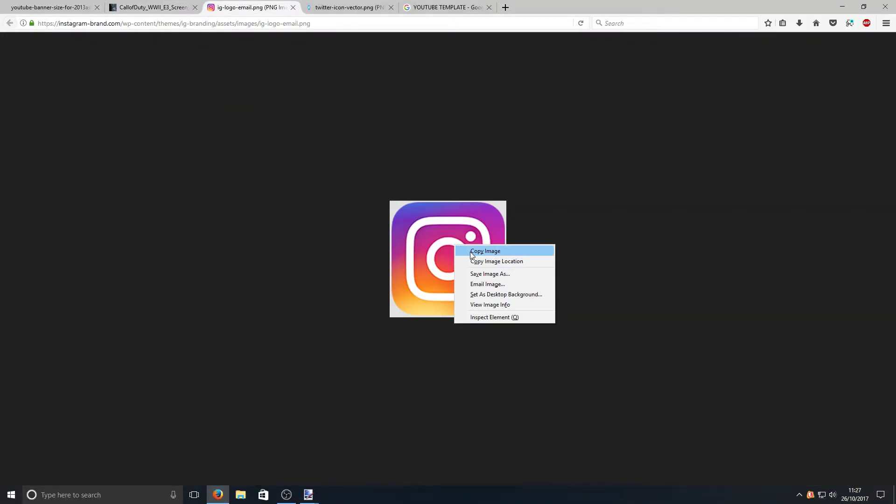
{"action": "left_click", "coordinate": [471, 252]}
{"action": "mouse_move", "coordinate": [309, 494]}
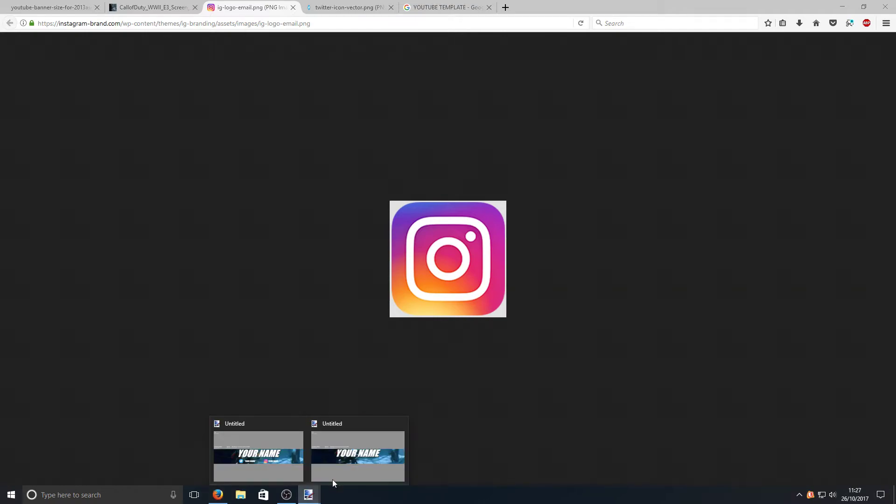
{"action": "left_click", "coordinate": [381, 442]}
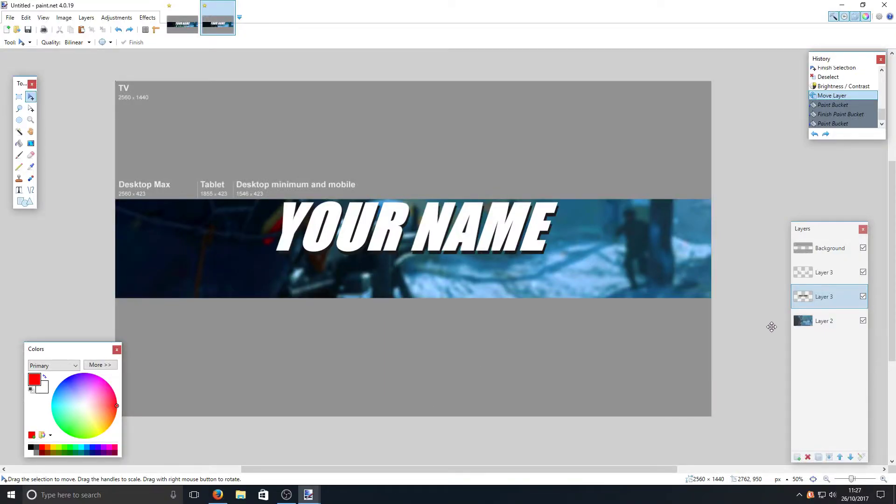
- Add a new Layer 5 and merge the upper Layer 3 text down into its shadow layer
{"action": "left_click", "coordinate": [797, 457]}
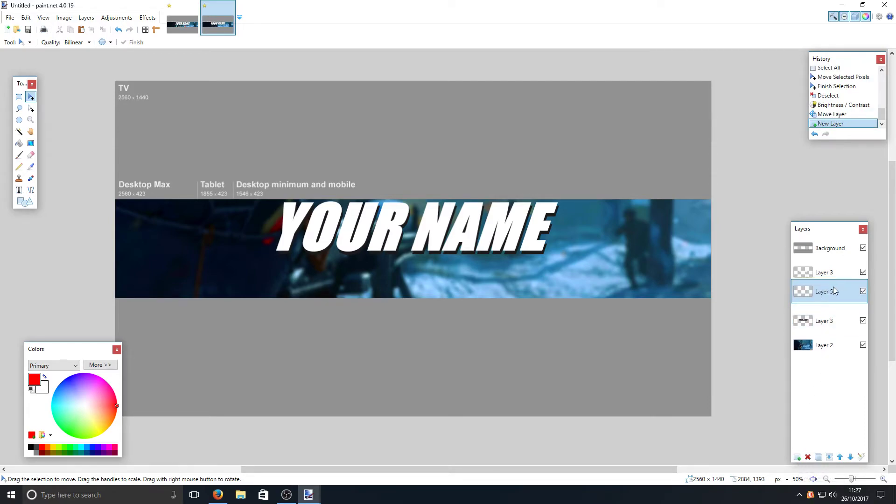
{"action": "left_click_drag", "start_coordinate": [840, 273], "coordinate": [839, 275]}
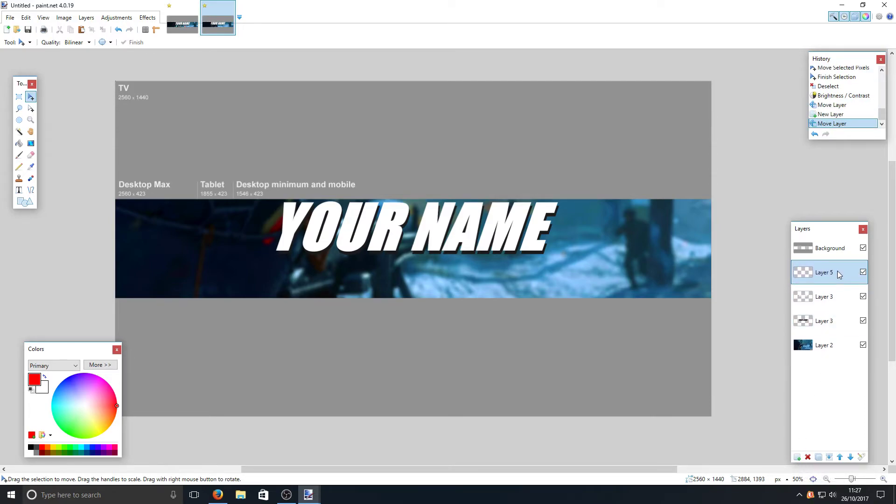
{"action": "left_click", "coordinate": [840, 301]}
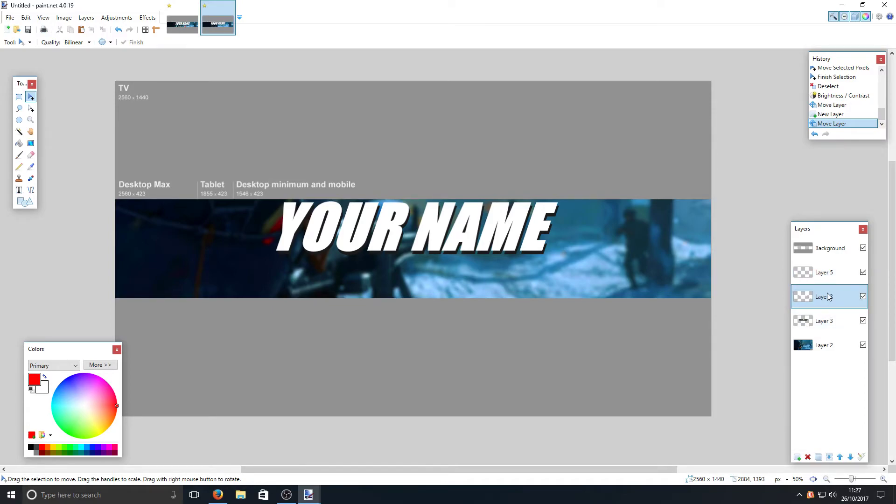
{"action": "left_click", "coordinate": [829, 320]}
{"action": "left_click", "coordinate": [863, 296]}
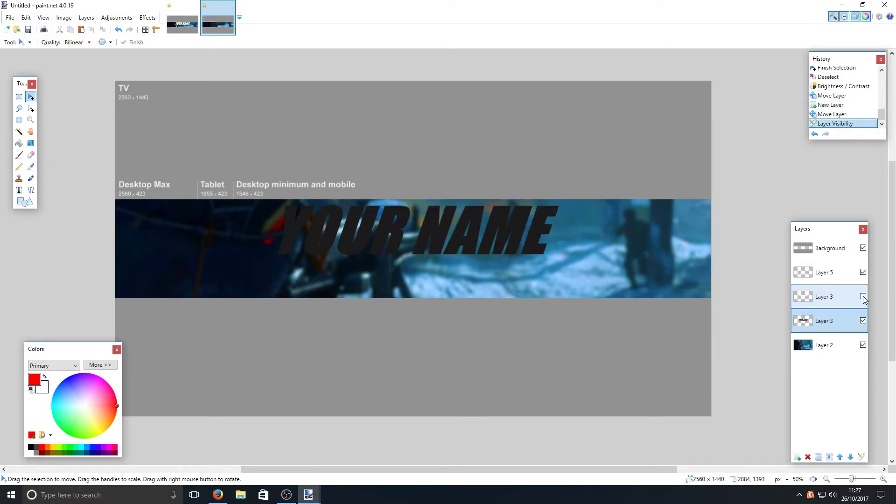
{"action": "left_click", "coordinate": [862, 297]}
{"action": "left_click", "coordinate": [840, 300]}
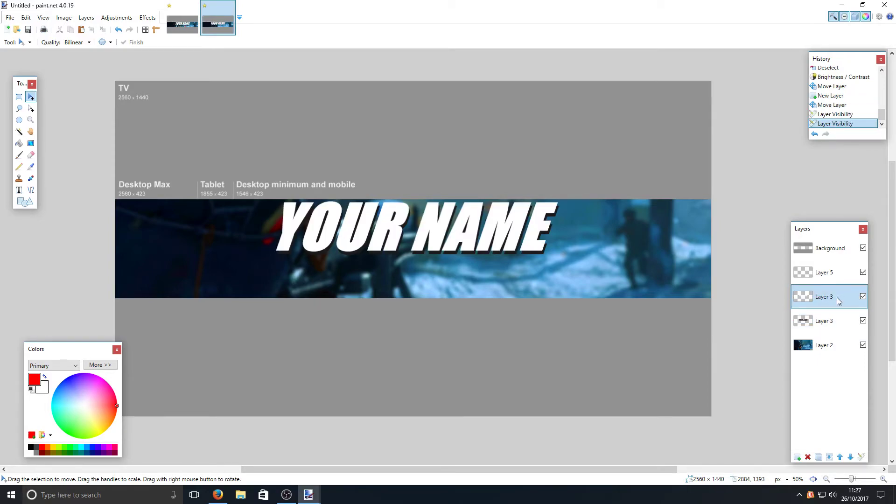
{"action": "left_click", "coordinate": [830, 457]}
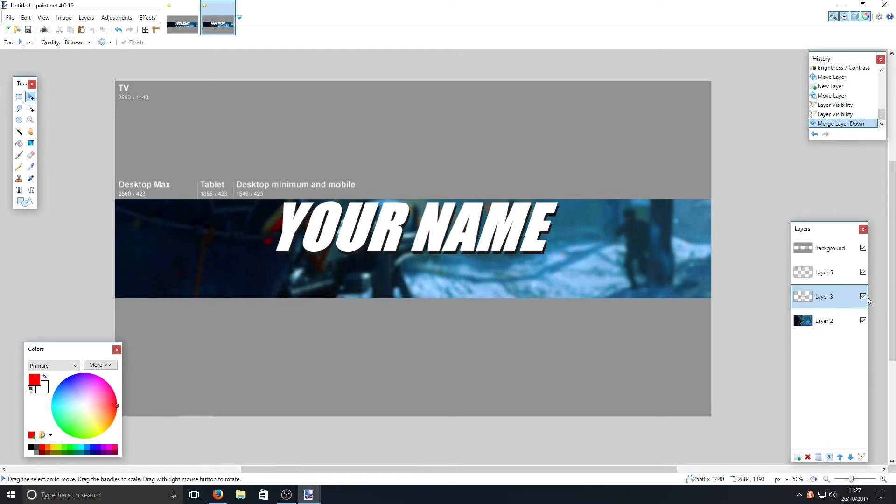
- Shift the merged YOUR NAME text slightly left, then deselect and make Layer 5 active
{"action": "key", "text": "ctrl+a"}
{"action": "left_click_drag", "start_coordinate": [427, 225], "coordinate": [410, 231]}
{"action": "key", "text": "Return"}
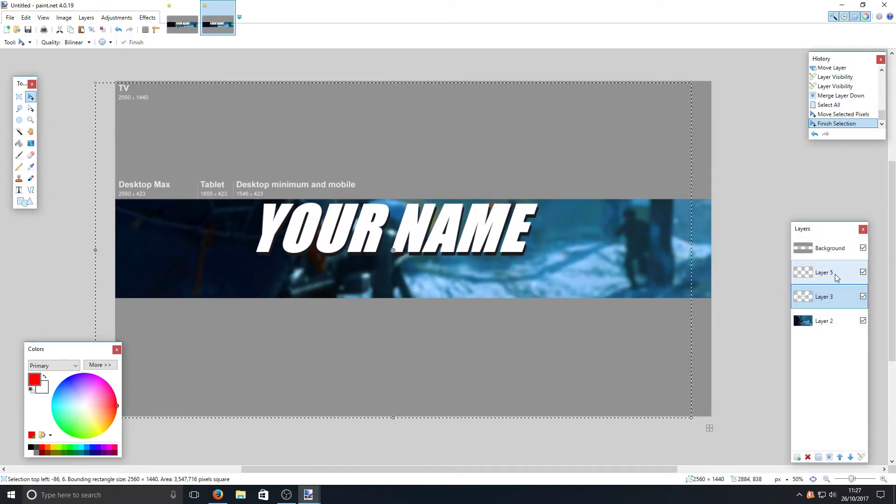
{"action": "left_click", "coordinate": [836, 277]}
{"action": "left_click", "coordinate": [18, 96]}
{"action": "left_click", "coordinate": [50, 97]}
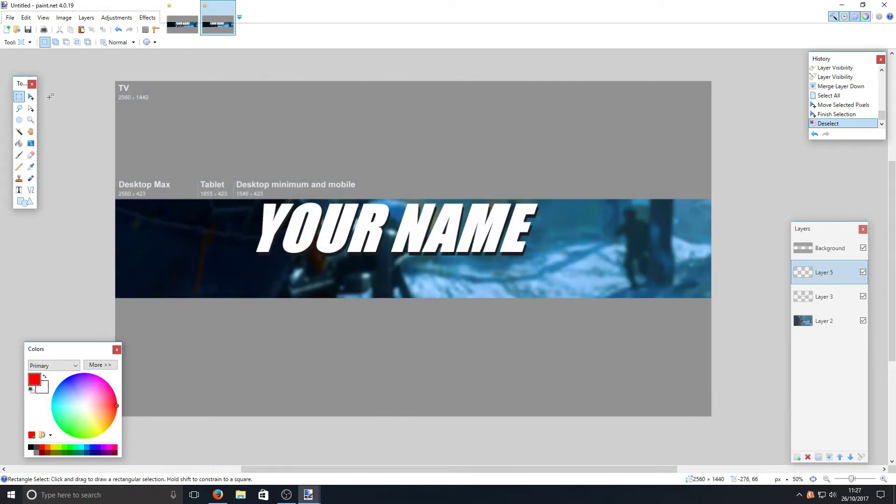
- Paste the Instagram logo onto Layer 5, shrink it to 133 × 133, and centre it beneath YOUR NAME
{"action": "left_click", "coordinate": [31, 96]}
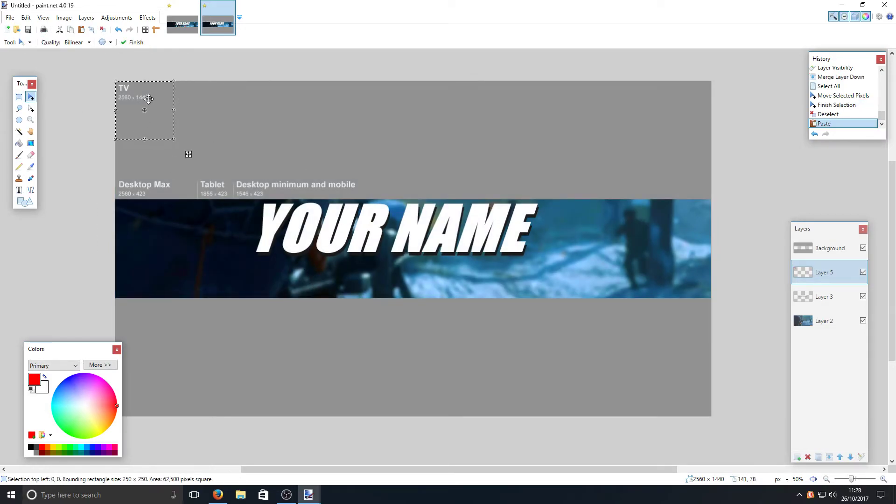
{"action": "key", "text": "ctrl+v"}
{"action": "left_click_drag", "start_coordinate": [240, 242], "coordinate": [294, 260]}
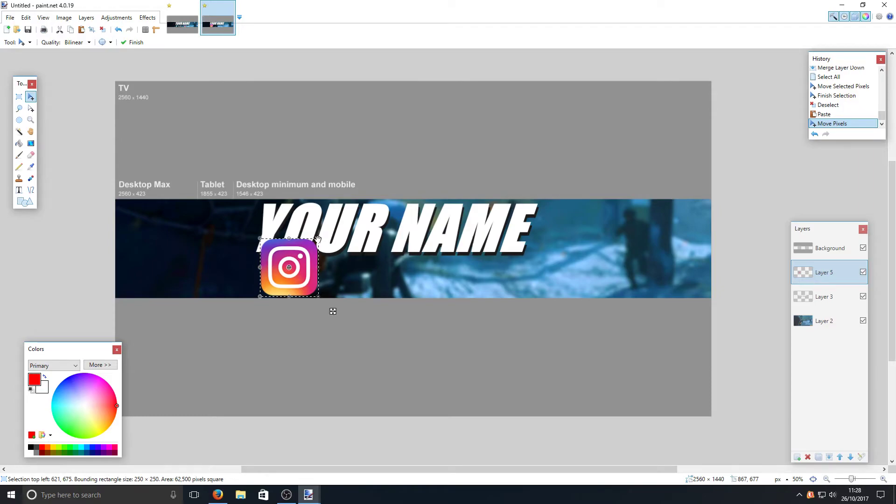
{"action": "left_click_drag", "start_coordinate": [317, 238], "coordinate": [315, 265]}
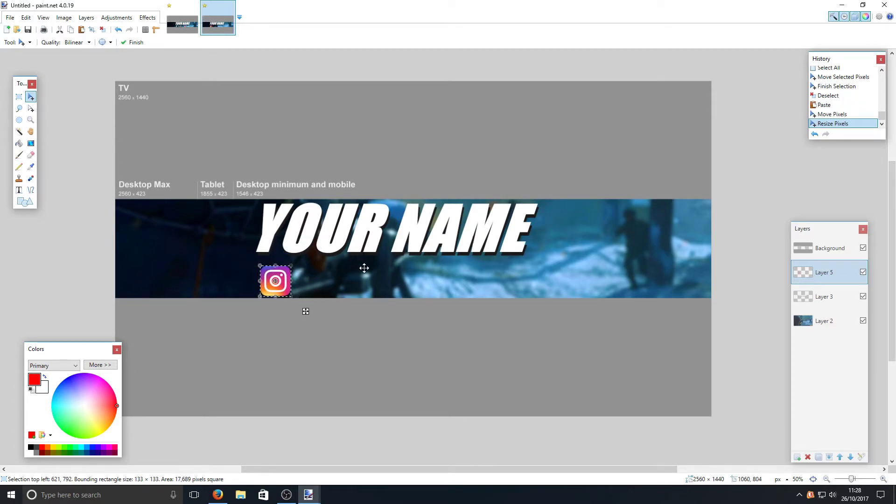
{"action": "left_click_drag", "start_coordinate": [283, 275], "coordinate": [446, 274]}
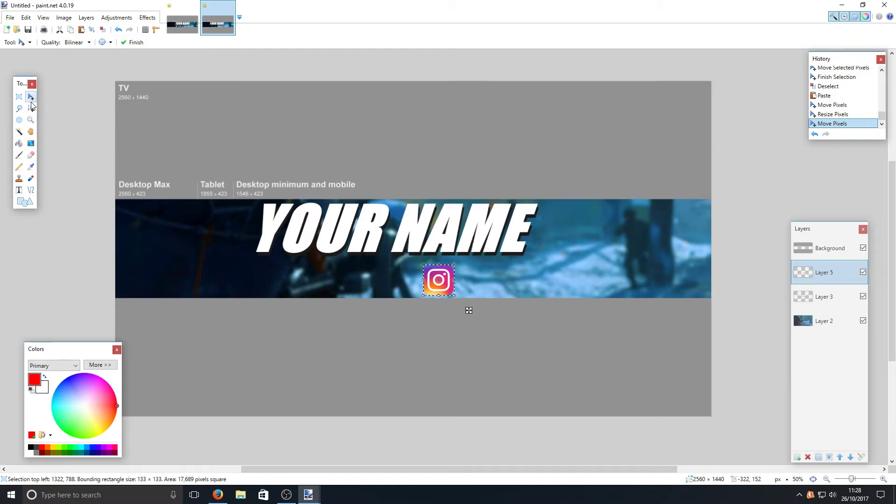
{"action": "key", "text": "ctrl+d"}
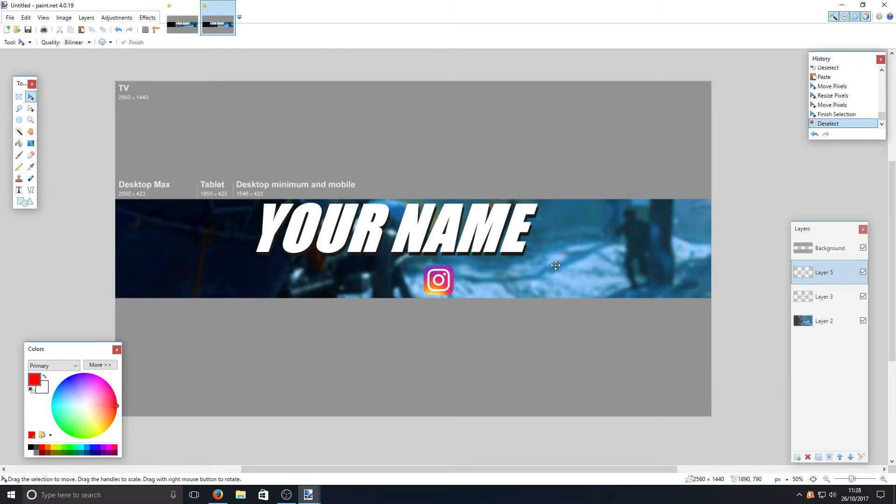
- Copy the twitter-icon-vector.png image from Firefox, then add a new layer in paint.net for it
{"action": "left_click", "coordinate": [218, 495]}
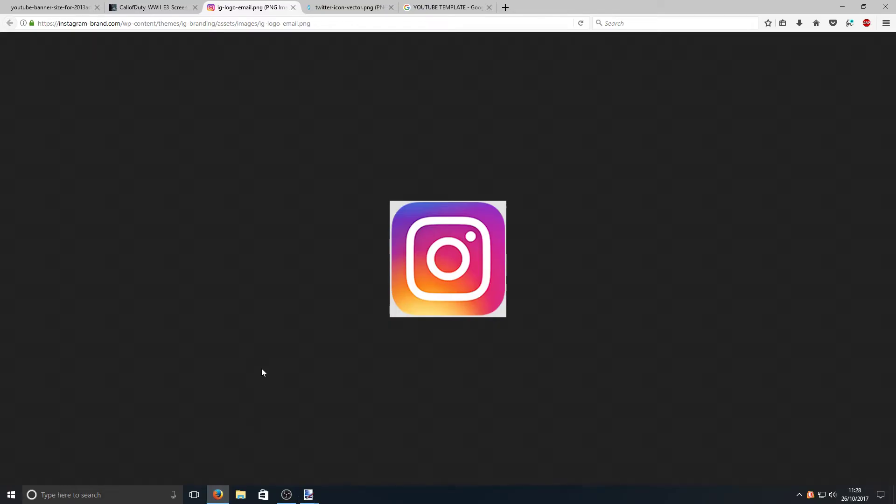
{"action": "left_click", "coordinate": [339, 10]}
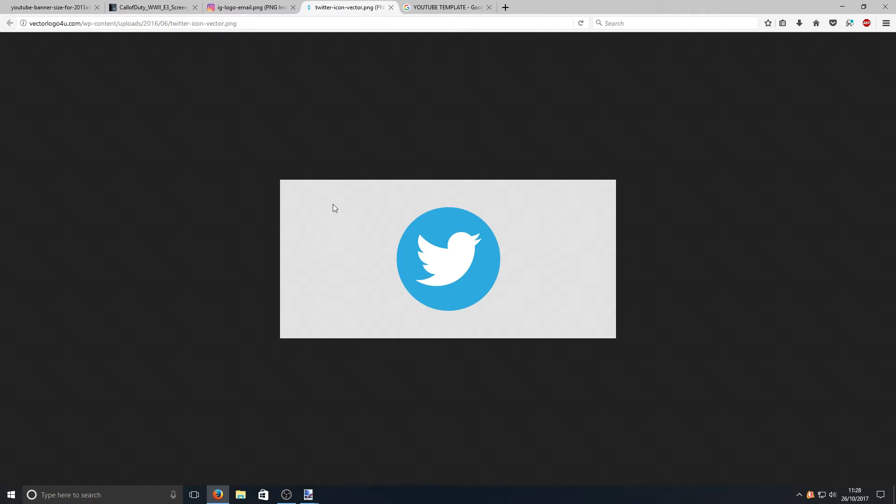
{"action": "right_click", "coordinate": [459, 266]}
{"action": "left_click", "coordinate": [471, 270]}
{"action": "mouse_move", "coordinate": [308, 494]}
{"action": "left_click", "coordinate": [329, 472]}
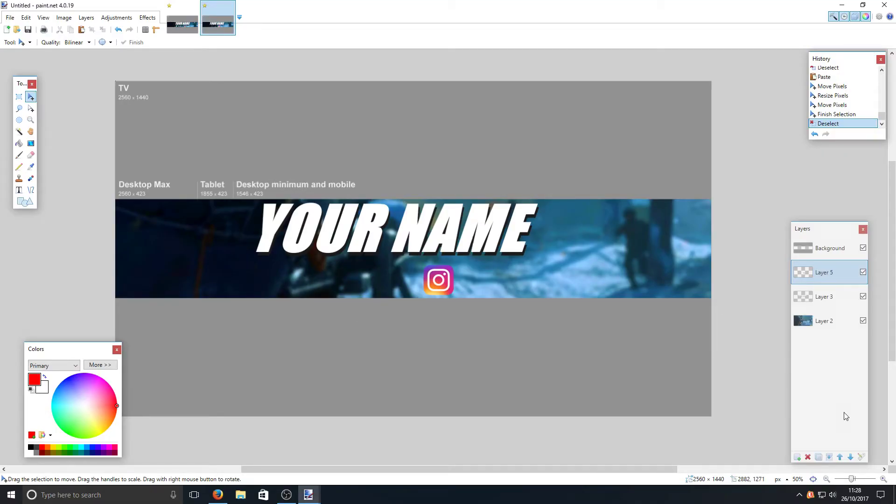
{"action": "left_click", "coordinate": [797, 457]}
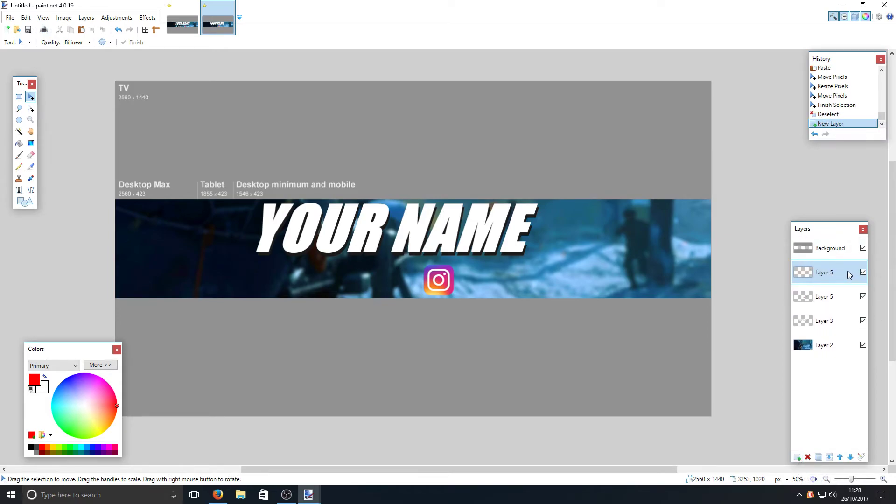
- Paste the Twitter bird, shrink it, and place it beneath YOUR NAME left of the Instagram icon
{"action": "key", "text": "ctrl+v"}
{"action": "left_click_drag", "start_coordinate": [256, 125], "coordinate": [354, 272]}
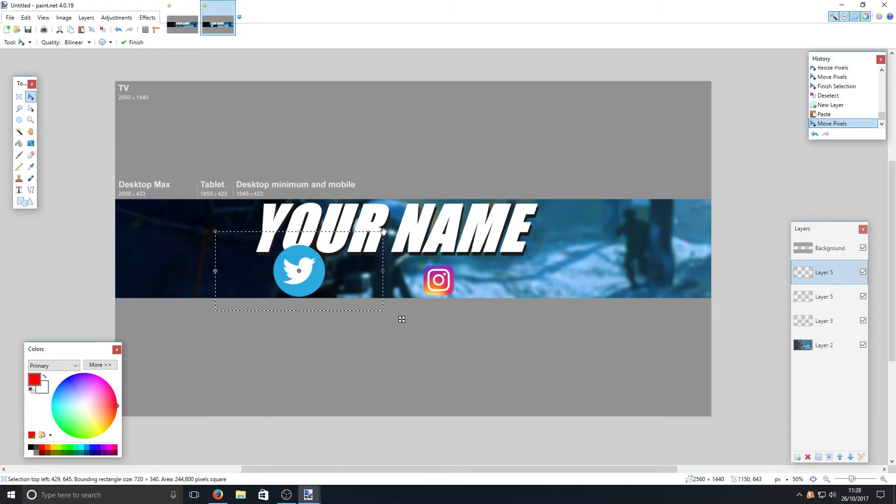
{"action": "left_click_drag", "start_coordinate": [383, 231], "coordinate": [294, 280]}
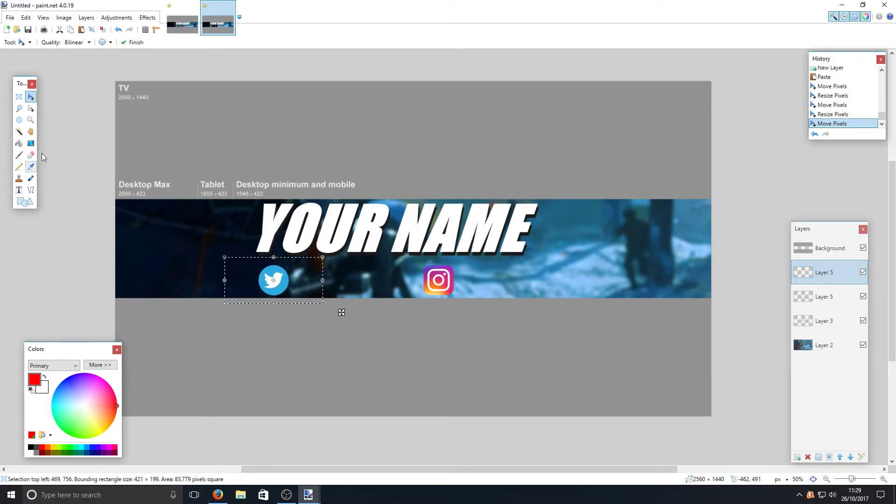
{"action": "left_click", "coordinate": [19, 97]}
{"action": "key", "text": "ctrl+d"}
{"action": "left_click", "coordinate": [31, 96]}
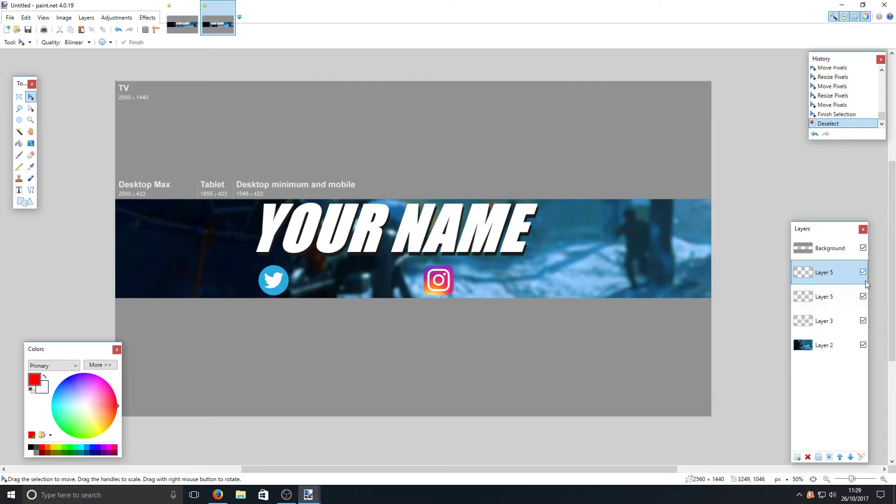
- Rename the Twitter icon's layer to TWITTER LOGO
{"action": "double_click", "coordinate": [828, 275]}
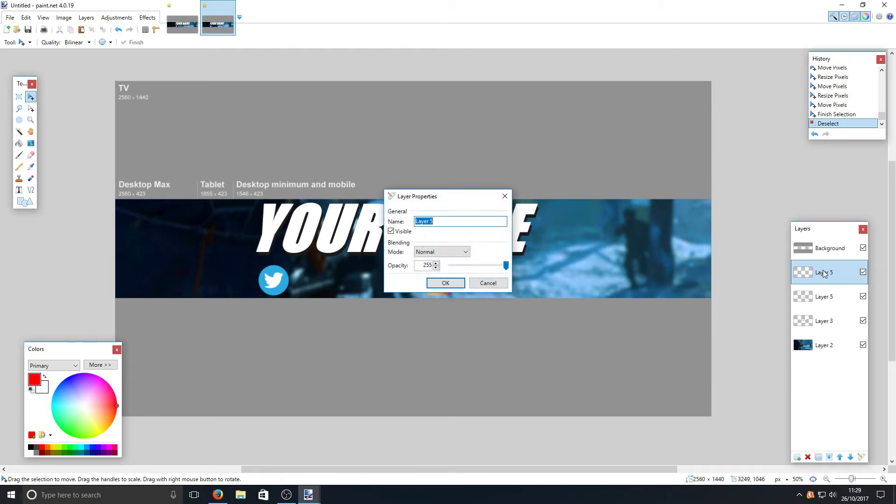
{"action": "type", "text": "TWITTER LOGO"}
{"action": "left_click", "coordinate": [446, 283]}
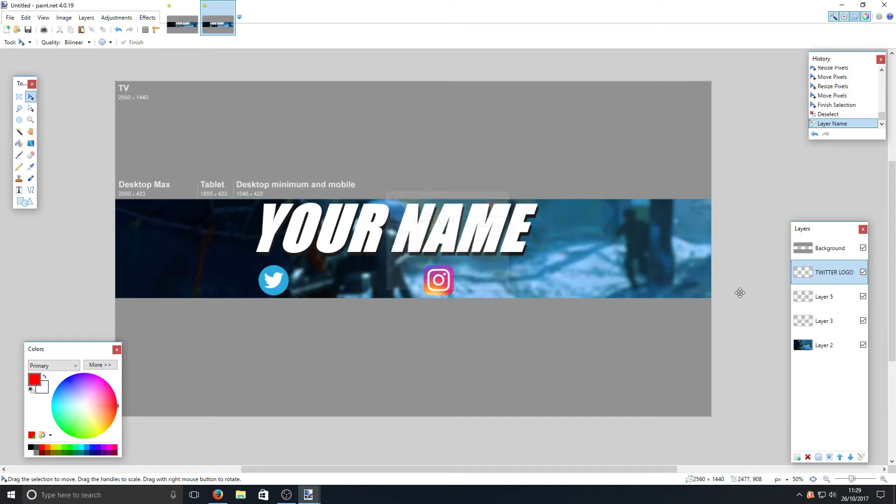
- Rename Layer 5 to instagram logo, check its visibility, and add a new Layer 6
{"action": "left_click", "coordinate": [840, 302]}
{"action": "double_click", "coordinate": [843, 303]}
{"action": "left_click_drag", "start_coordinate": [452, 203], "coordinate": [452, 132]}
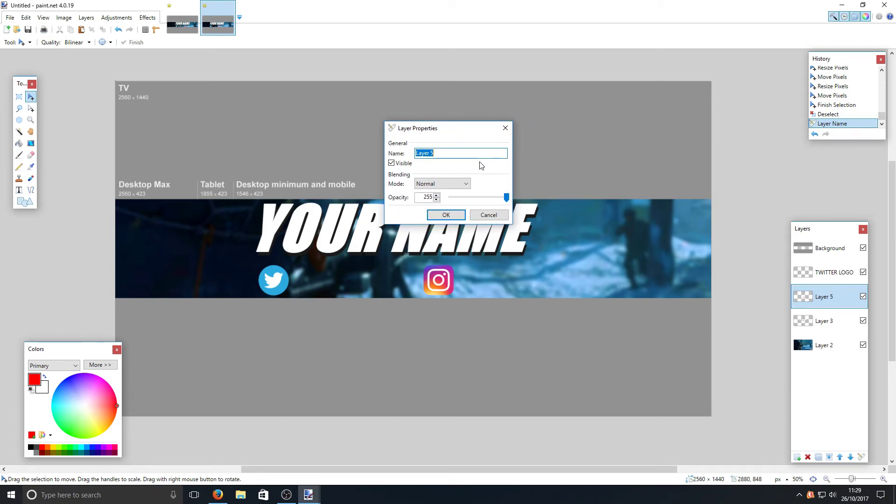
{"action": "type", "text": "instagram logo"}
{"action": "left_click", "coordinate": [438, 215]}
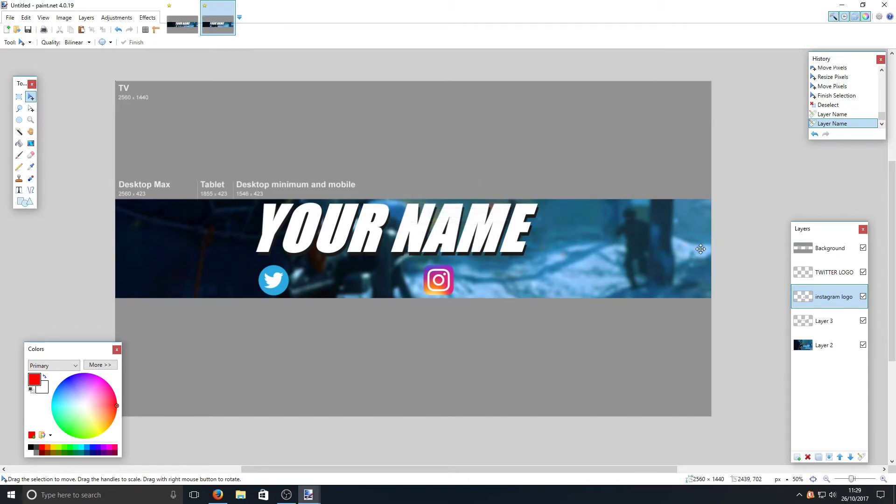
{"action": "left_click", "coordinate": [863, 297]}
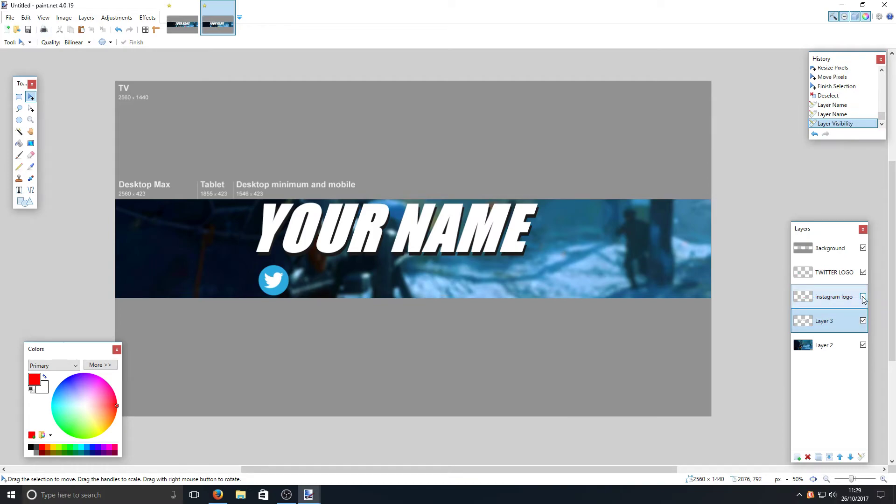
{"action": "left_click", "coordinate": [862, 298]}
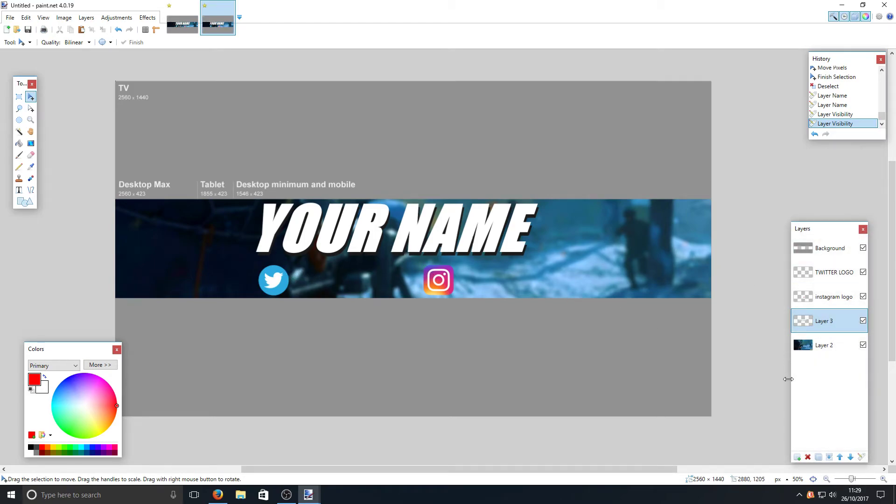
{"action": "left_click", "coordinate": [797, 457]}
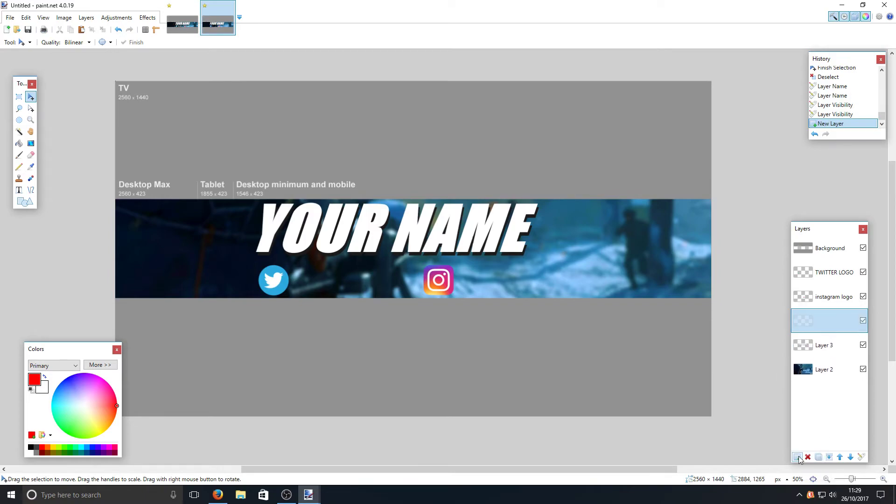
- Type a white, size 48 'YOUR name' label below the title beside the Twitter icon
{"action": "left_click", "coordinate": [19, 192]}
{"action": "left_click", "coordinate": [302, 282]}
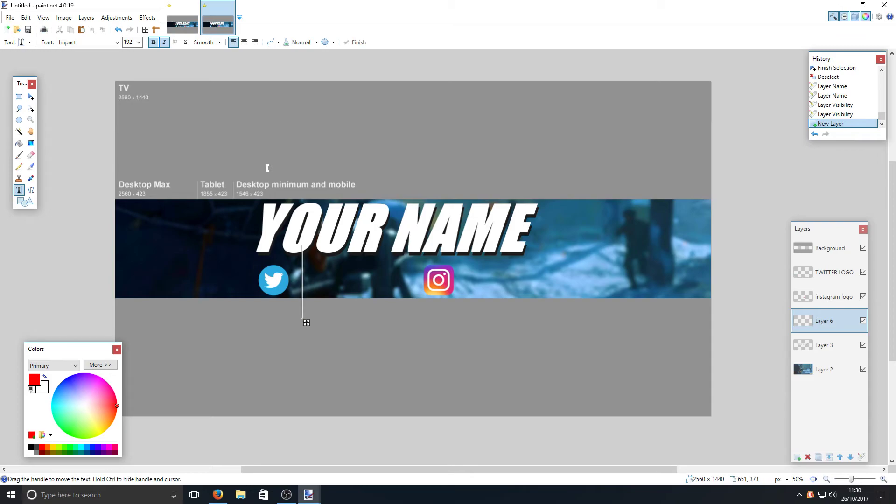
{"action": "type", "text": "YOUR"}
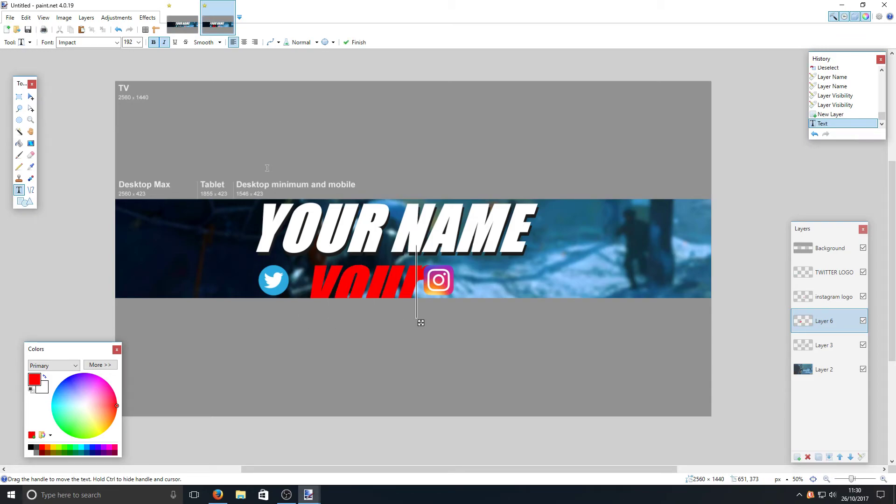
{"action": "type", "text": " name"}
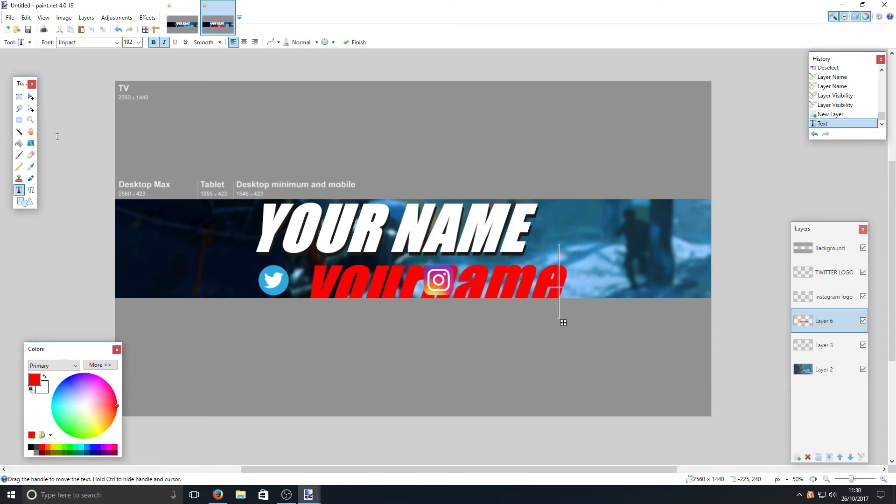
{"action": "left_click", "coordinate": [29, 454]}
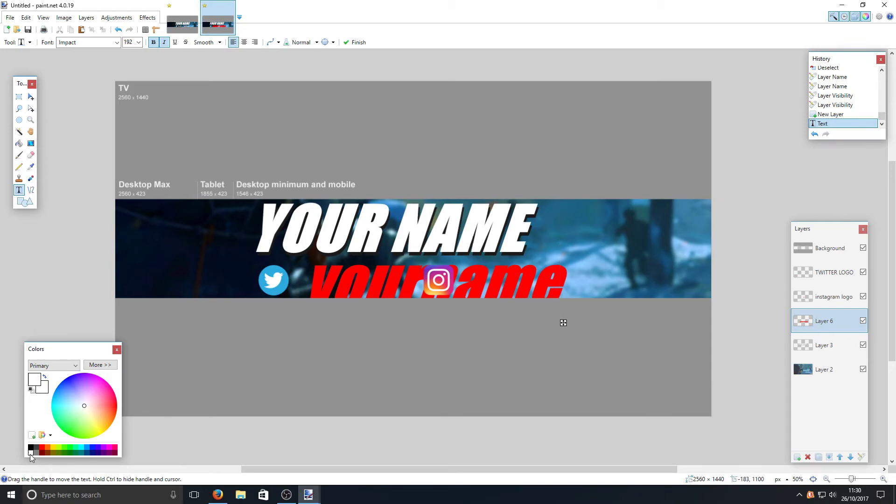
{"action": "left_click", "coordinate": [139, 42]}
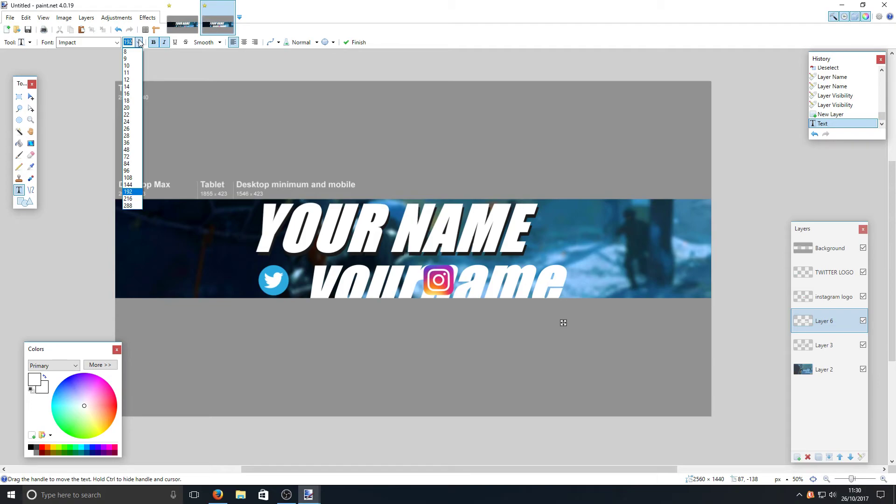
{"action": "left_click", "coordinate": [132, 150]}
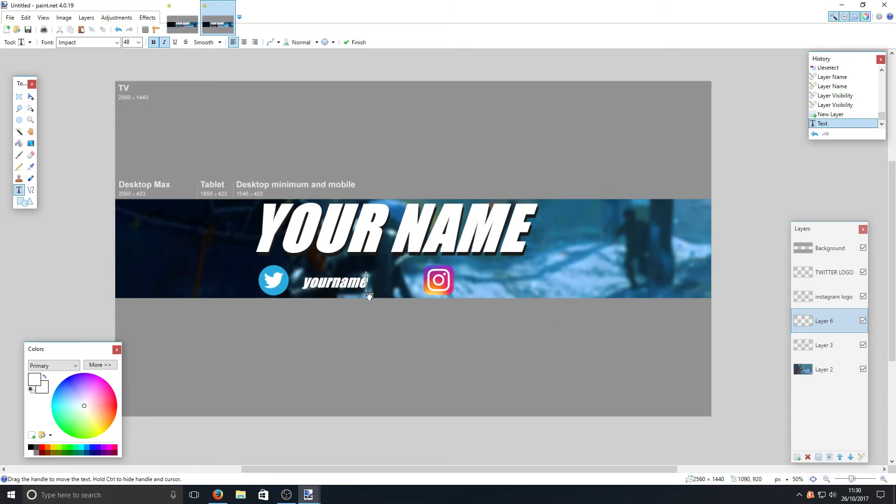
- Change the label to upright, non-italic YOURNAME, nudge it slightly left, and commit it
{"action": "mouse_move", "coordinate": [369, 295]}
{"action": "left_mouse_down"}
{"action": "mouse_move", "coordinate": [356, 296]}
{"action": "mouse_move", "coordinate": [364, 295]}
{"action": "left_mouse_up"}
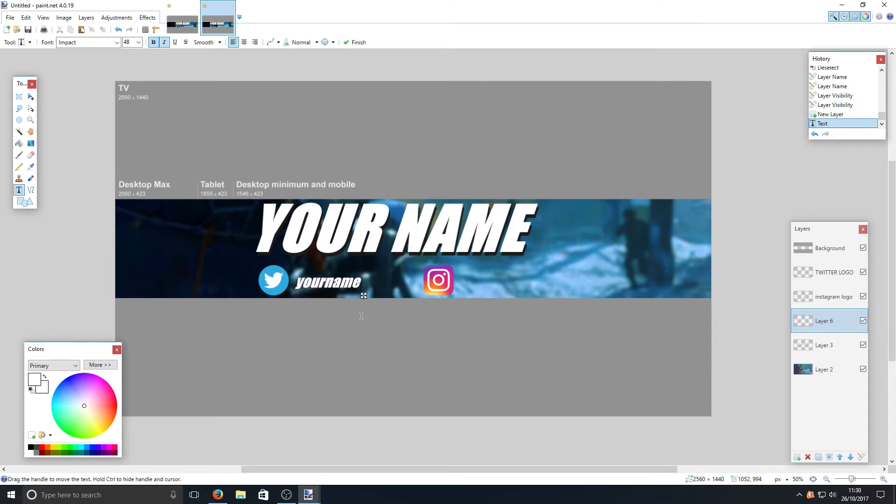
{"action": "key", "text": "BackSpace"}
{"action": "key", "text": "BackSpace"}
{"action": "key", "text": "BackSpace"}
{"action": "key", "text": "BackSpace"}
{"action": "key", "text": "BackSpace"}
{"action": "key", "text": "BackSpace"}
{"action": "key", "text": "BackSpace"}
{"action": "key", "text": "BackSpace"}
{"action": "type", "text": "YOUR"}
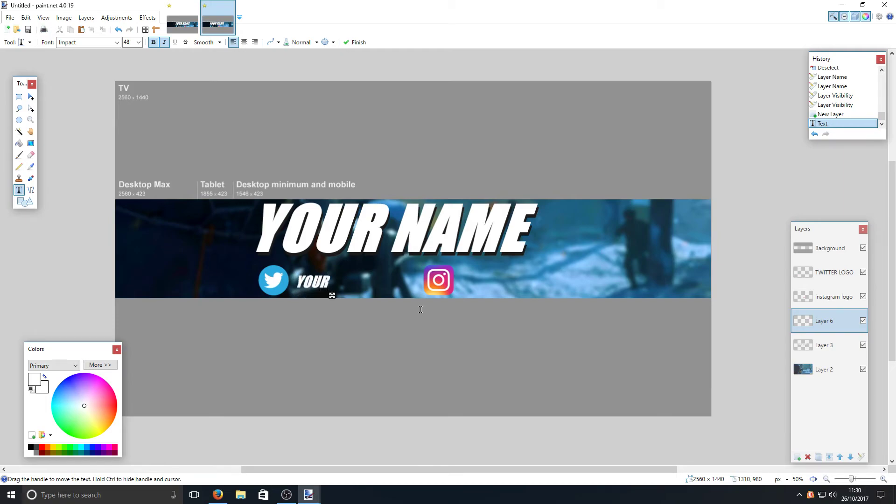
{"action": "type", "text": "NAME"}
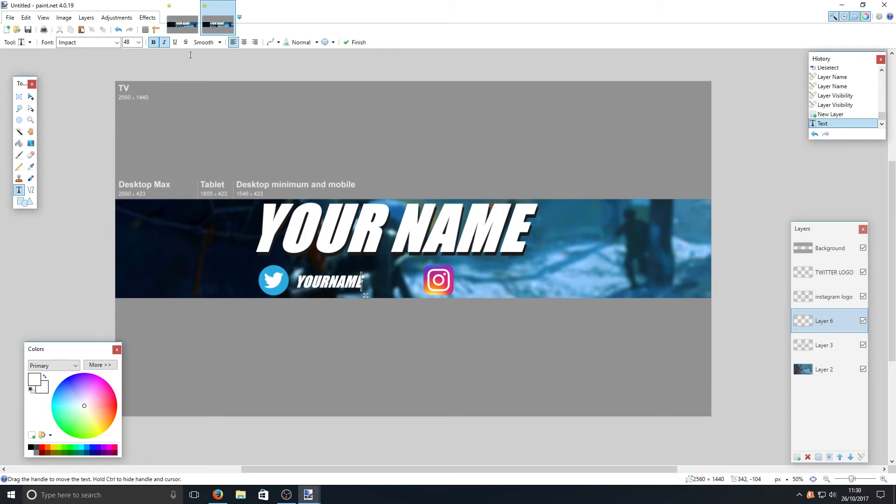
{"action": "left_click", "coordinate": [164, 43]}
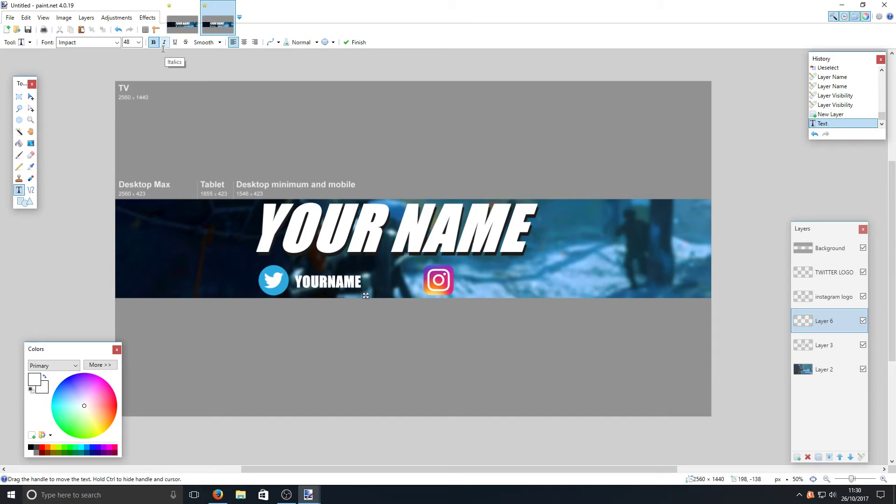
{"action": "left_click", "coordinate": [31, 98]}
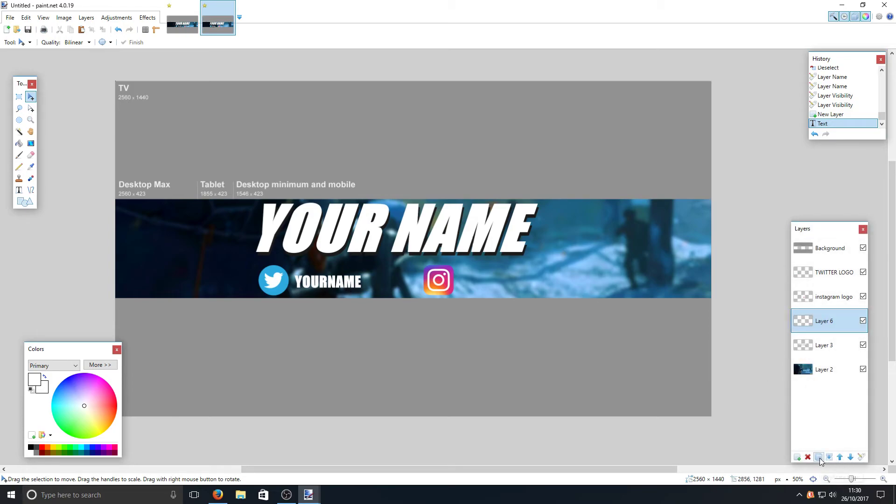
- Add a YOURNAME label on new Layer 7 beside the Instagram icon, then hide the Background template layer
{"action": "left_click", "coordinate": [797, 457]}
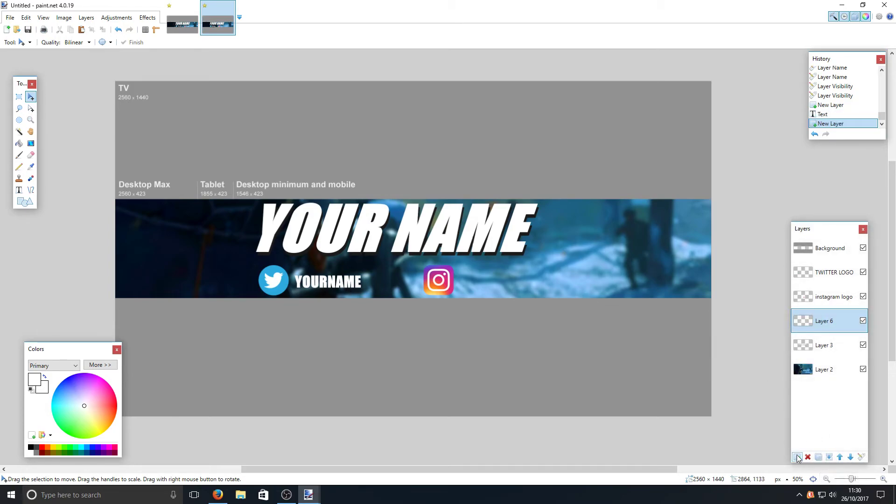
{"action": "left_click", "coordinate": [18, 191]}
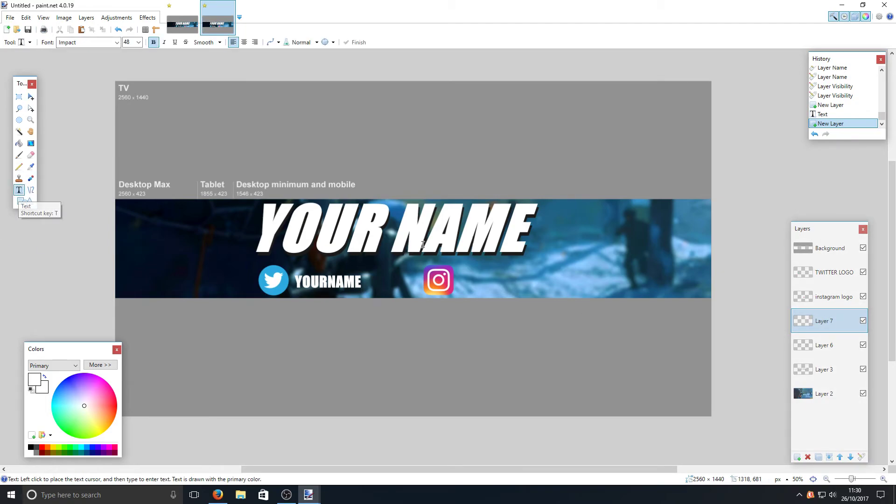
{"action": "left_click", "coordinate": [486, 280]}
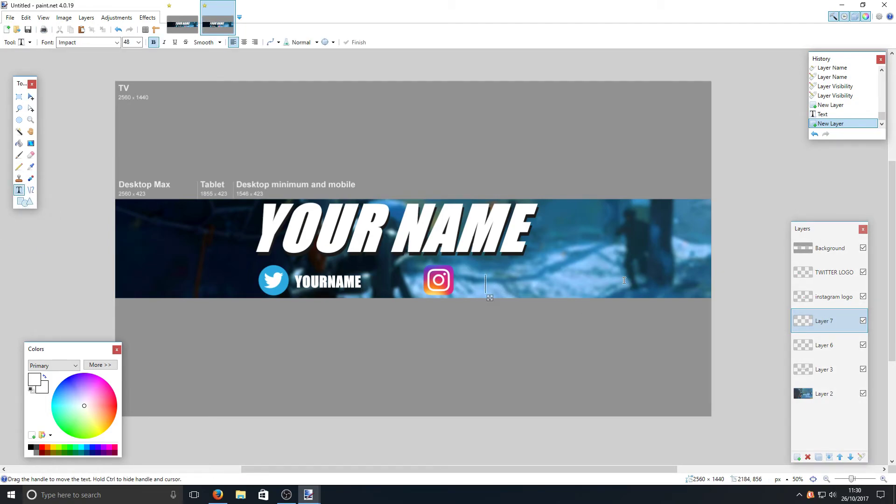
{"action": "type", "text": "YOURNAME"}
{"action": "left_click_drag", "start_coordinate": [556, 299], "coordinate": [529, 298]}
{"action": "left_click_drag", "start_coordinate": [531, 295], "coordinate": [530, 296]}
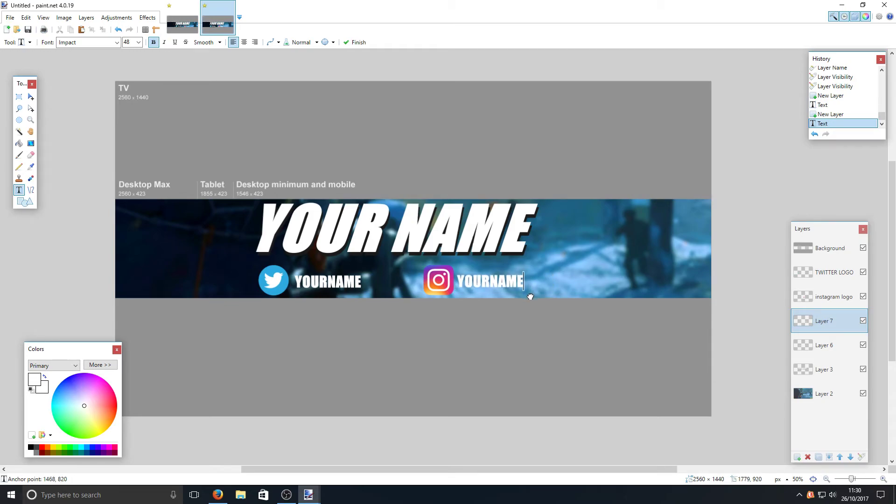
{"action": "left_click", "coordinate": [31, 97]}
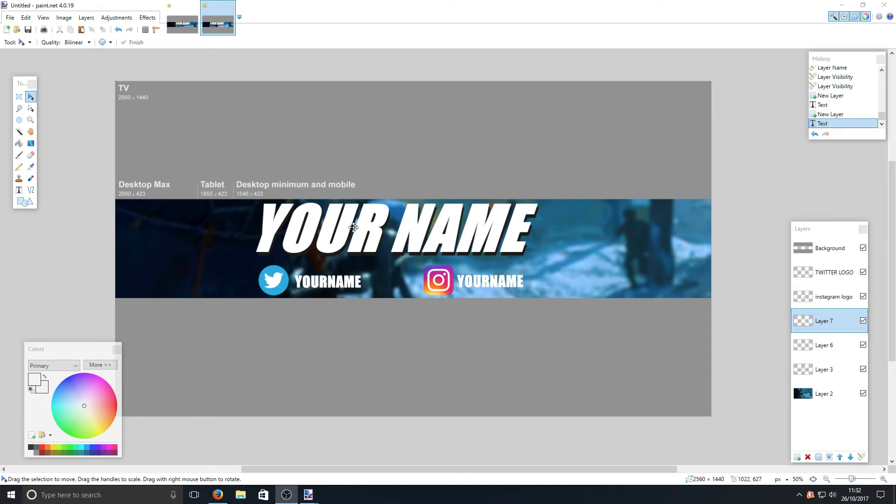
{"action": "left_click", "coordinate": [857, 249]}
{"action": "left_click", "coordinate": [863, 248]}
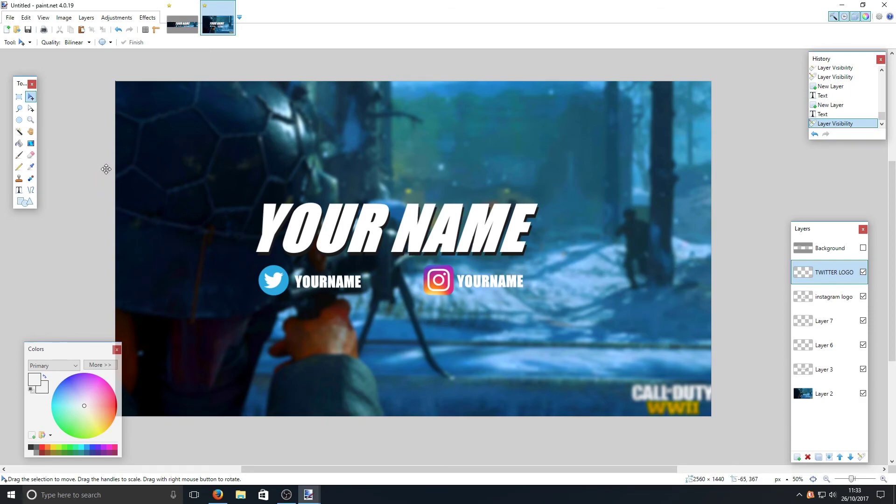
- Save the banner as a JPEG named YOUTUBEBANNER on the Desktop
{"action": "left_click", "coordinate": [9, 18]}
{"action": "left_click", "coordinate": [28, 93]}
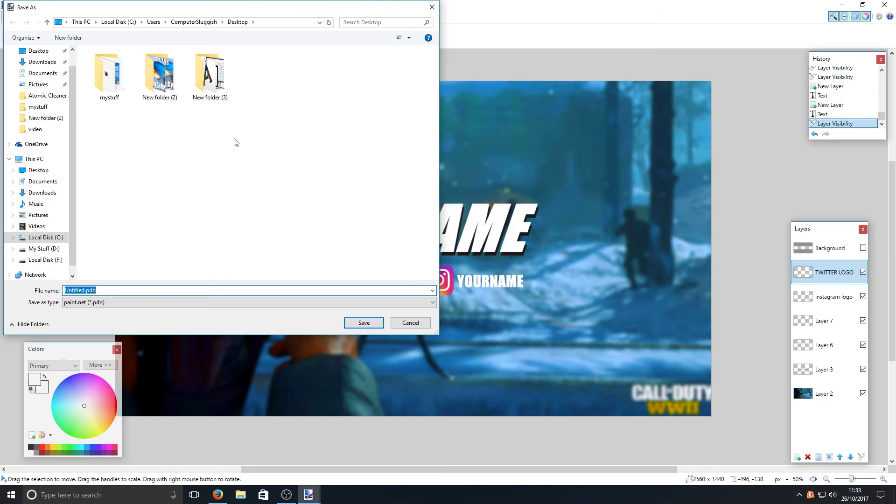
{"action": "left_click", "coordinate": [265, 199]}
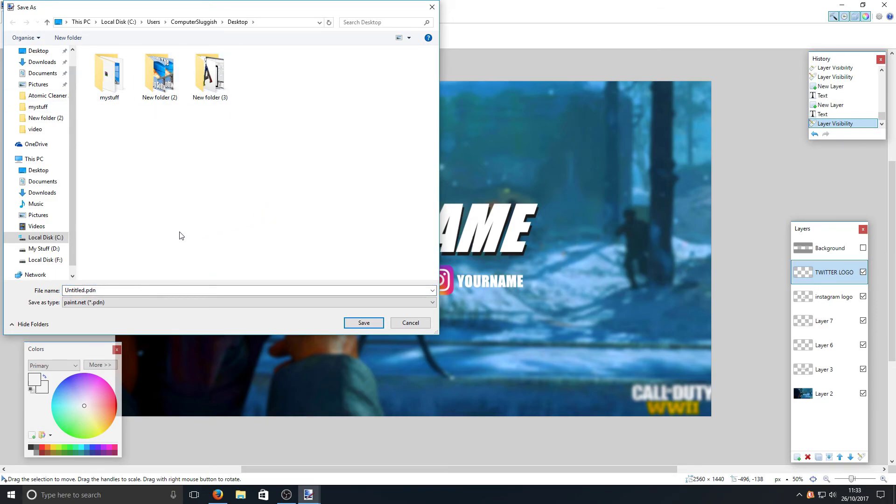
{"action": "left_click", "coordinate": [94, 303]}
{"action": "left_click", "coordinate": [119, 333]}
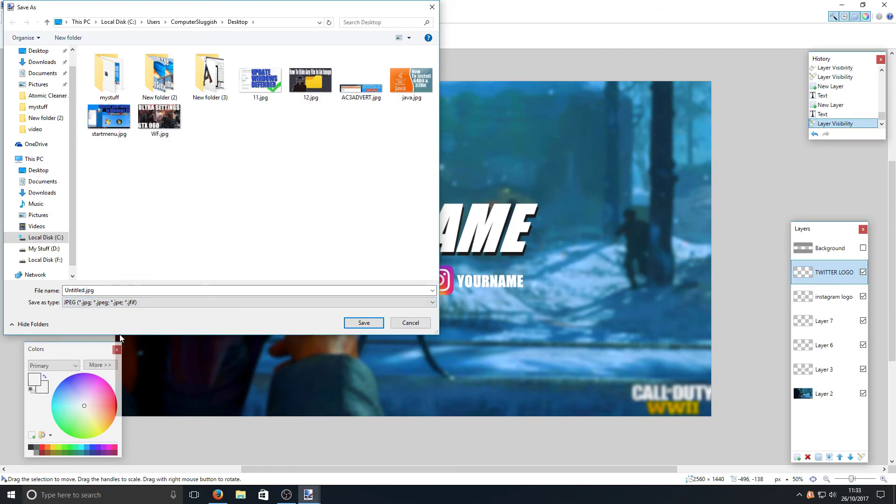
{"action": "double_click", "coordinate": [157, 290]}
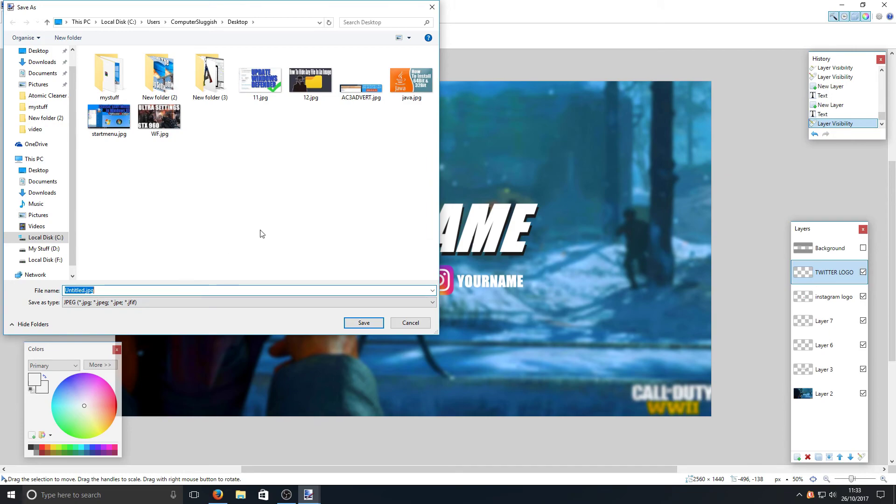
{"action": "type", "text": "YOUTUBEBANNER"}
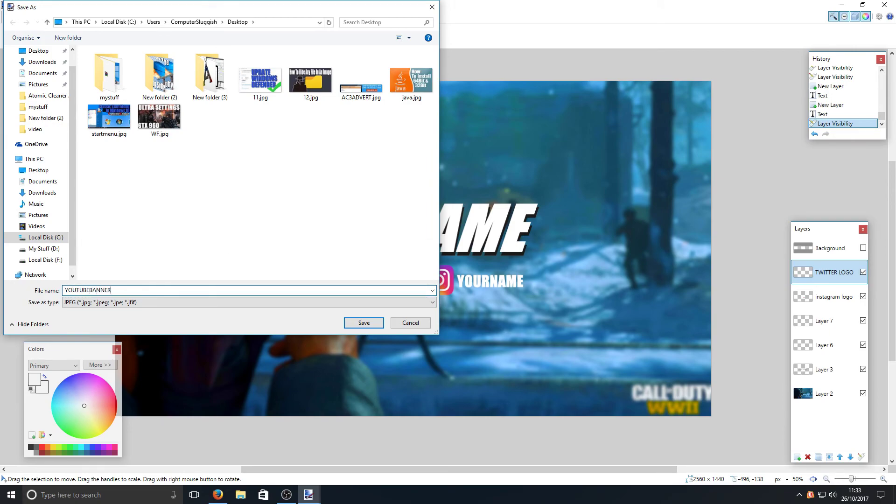
{"action": "left_click", "coordinate": [364, 323]}
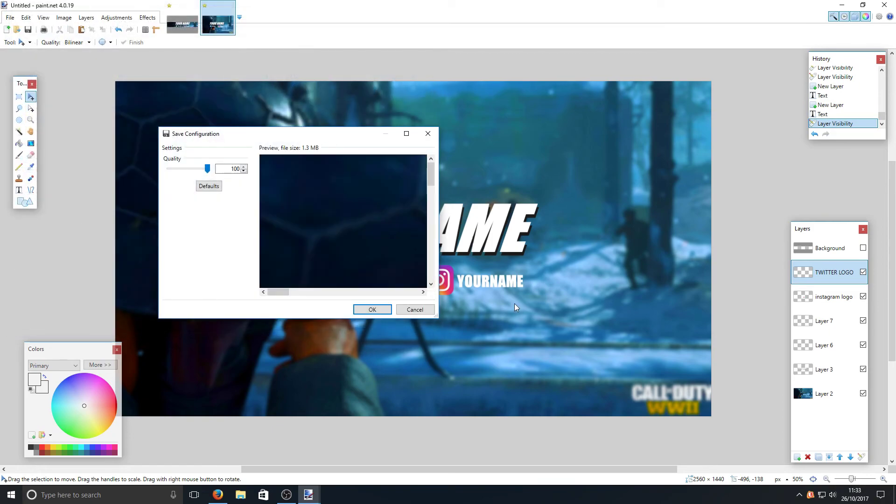
- Accept JPEG quality 100, flatten the image, and switch to the YouTube channel page
{"action": "left_click", "coordinate": [373, 310]}
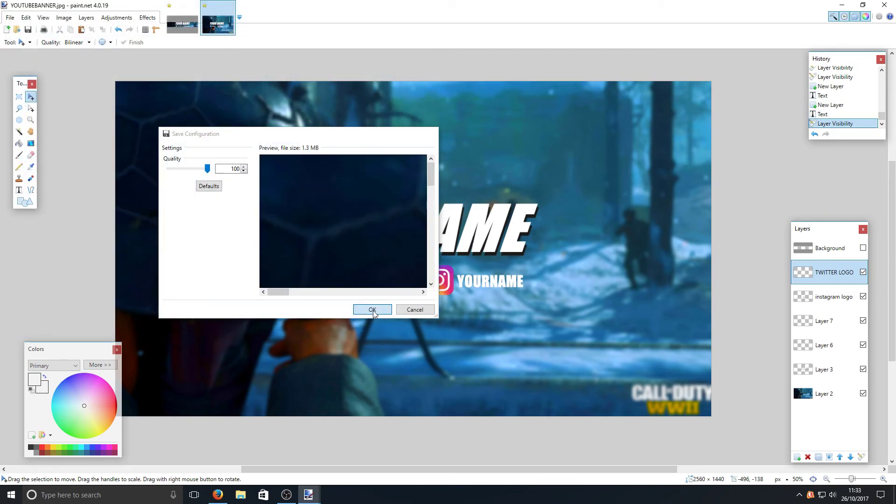
{"action": "left_click", "coordinate": [440, 264]}
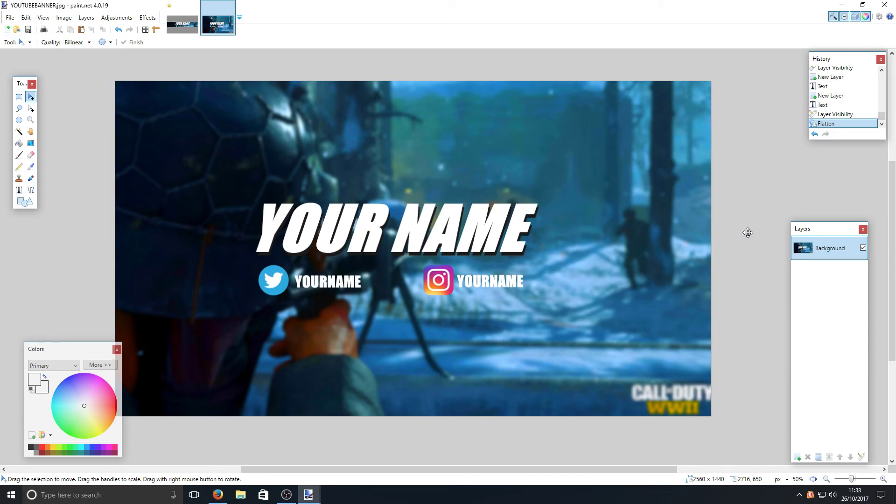
{"action": "key", "text": "alt+Tab"}
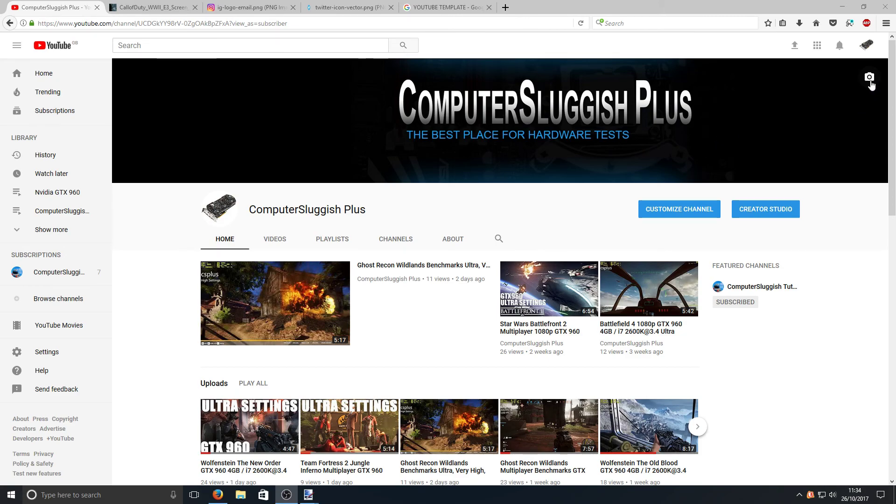
- Upload Desktop YOUTUBEBANNER.jpg as the channel art, check the crop, and apply it
{"action": "left_click", "coordinate": [869, 78]}
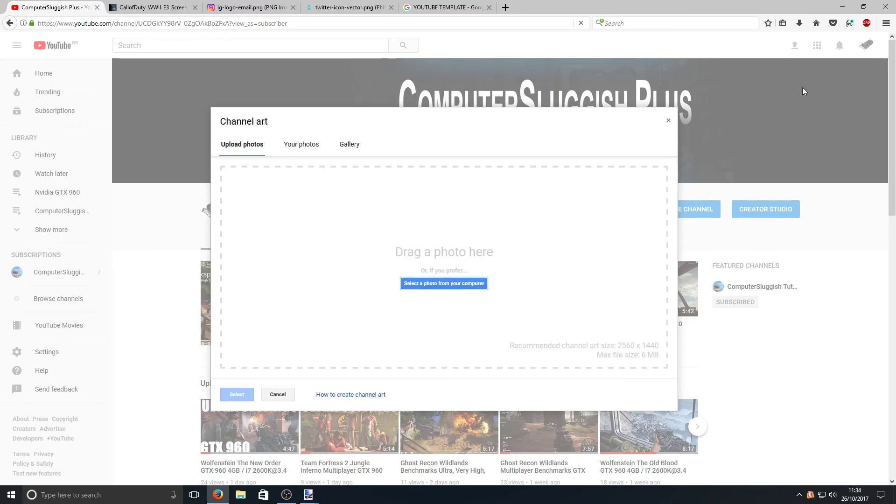
{"action": "left_click", "coordinate": [463, 288]}
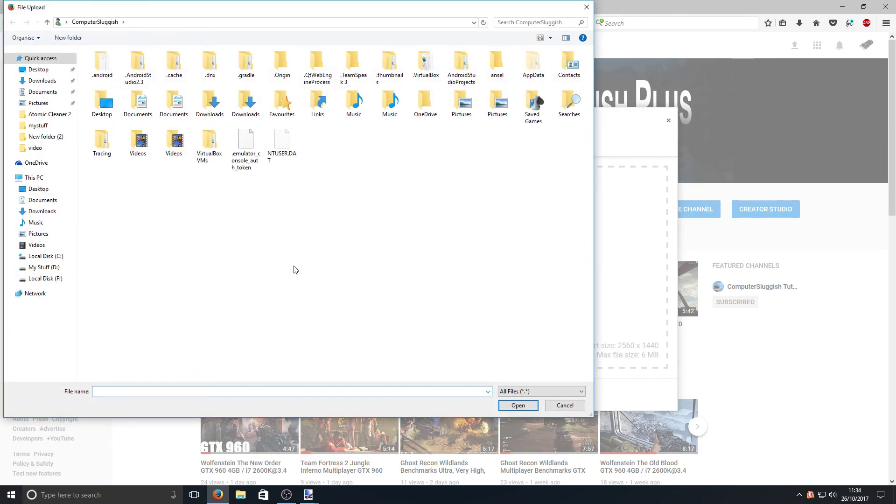
{"action": "left_click", "coordinate": [38, 69]}
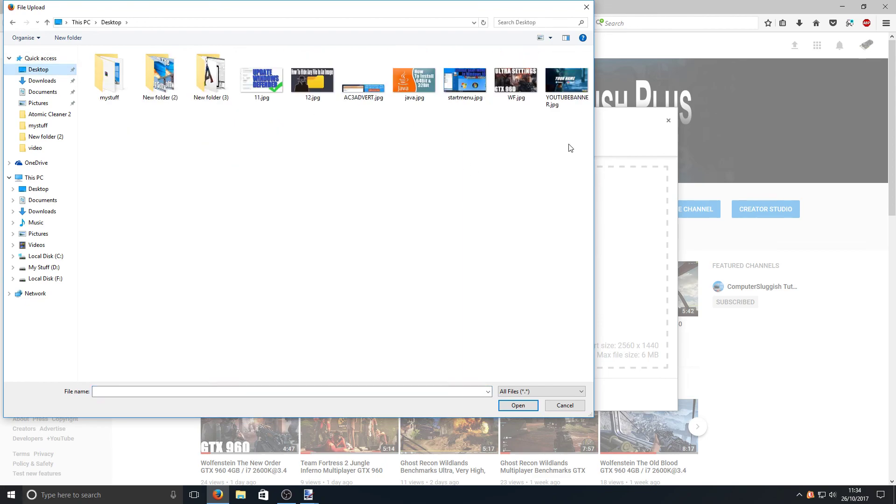
{"action": "left_click", "coordinate": [573, 102]}
{"action": "left_click", "coordinate": [515, 406]}
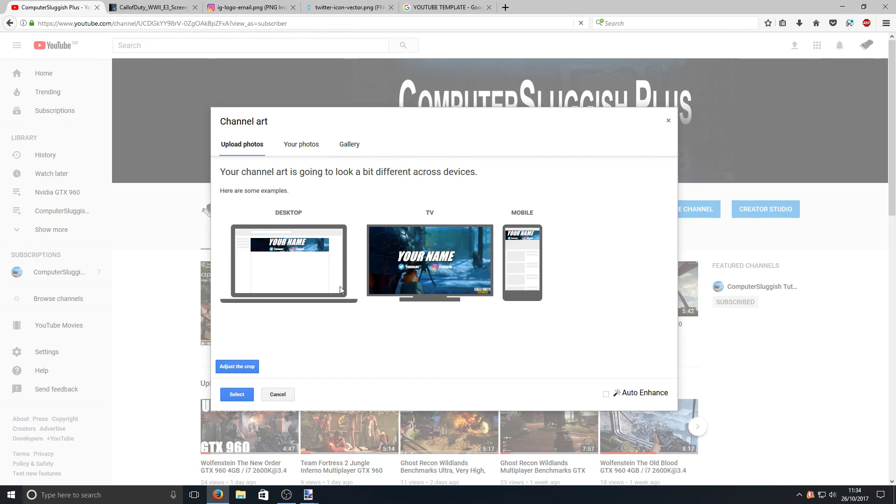
{"action": "left_click", "coordinate": [242, 368]}
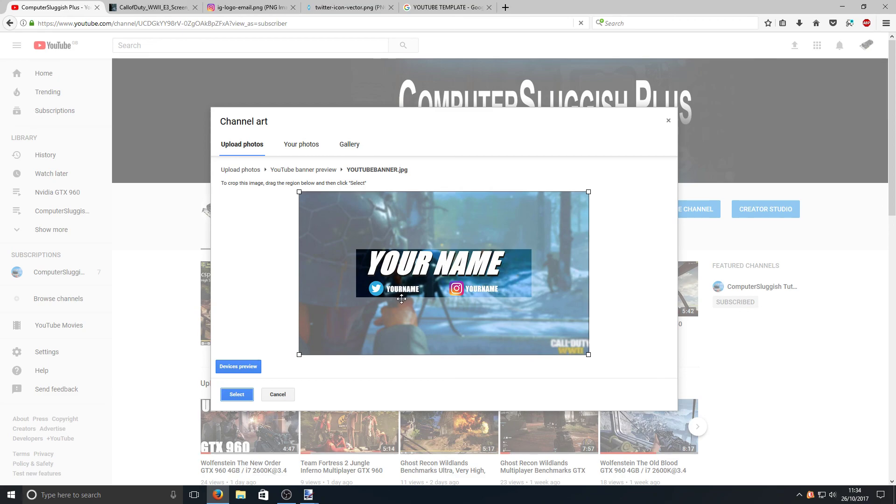
{"action": "left_click", "coordinate": [236, 395]}
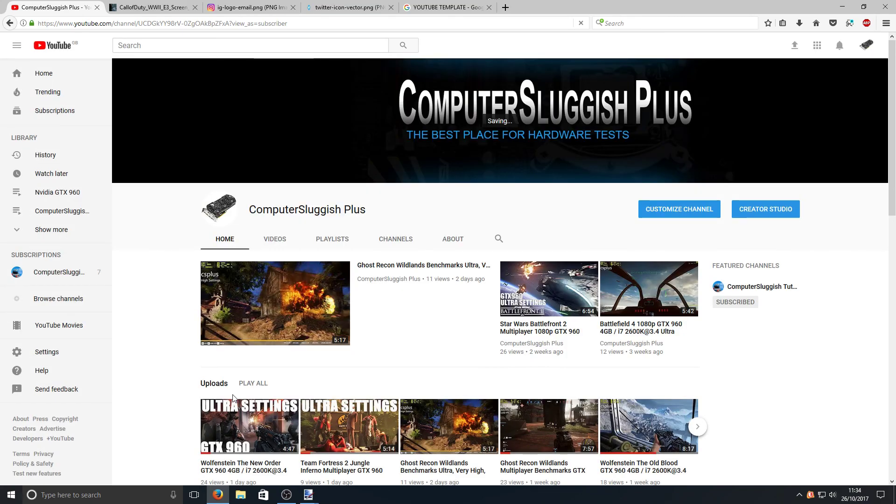